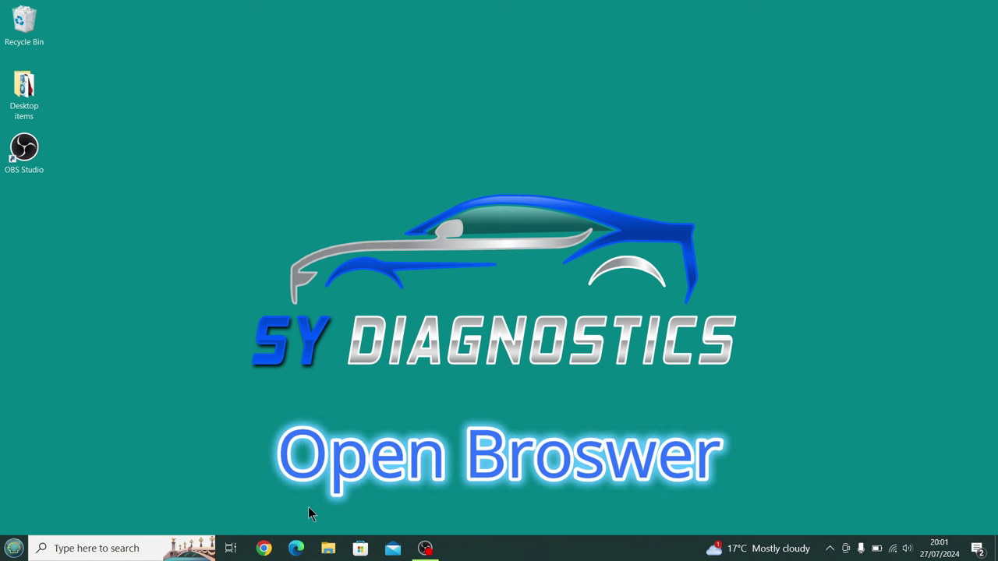
# - Open Google Chrome and search Google for "forscan"
pyautogui.click(262, 550)
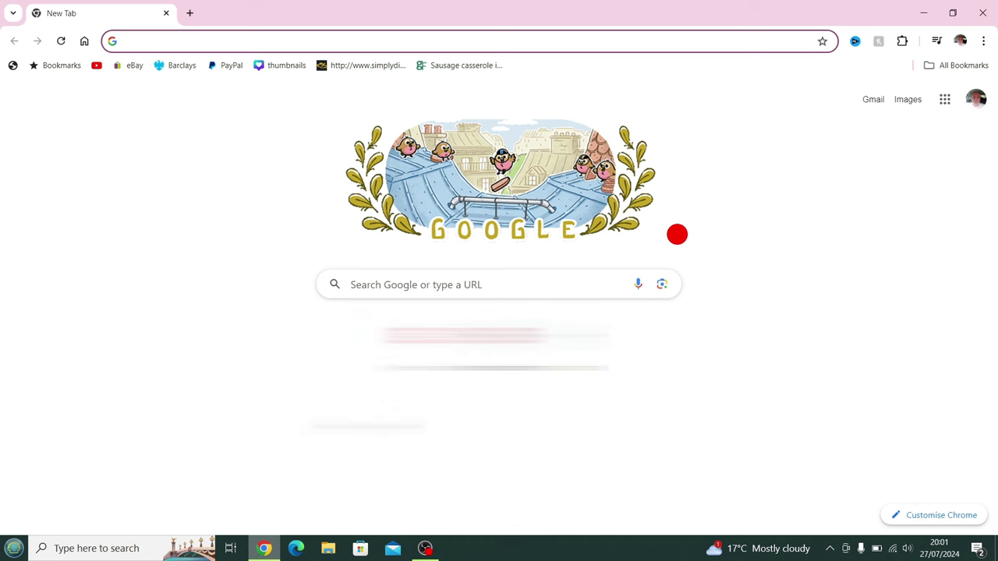
pyautogui.click(389, 287)
pyautogui.write('for')
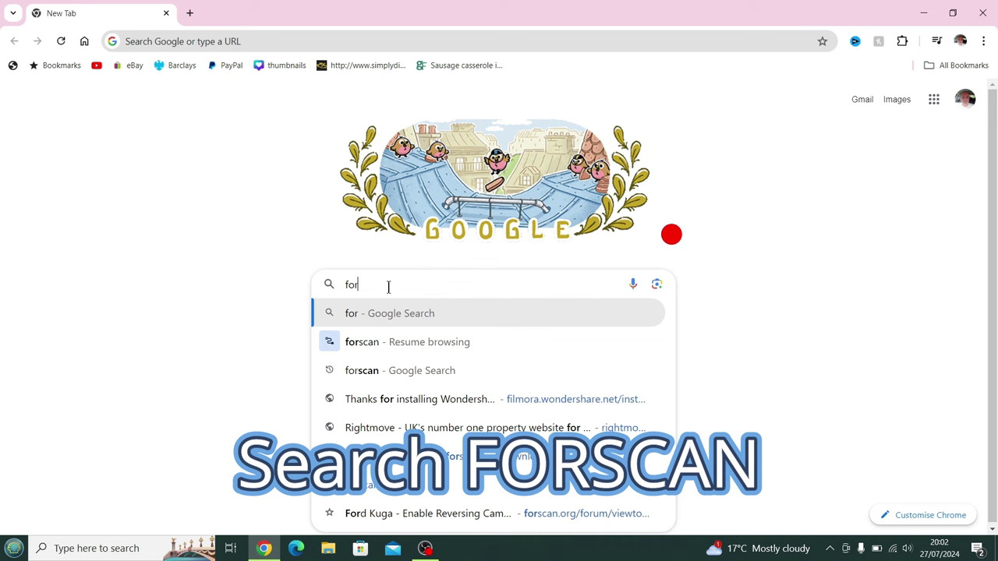
pyautogui.write('sca')
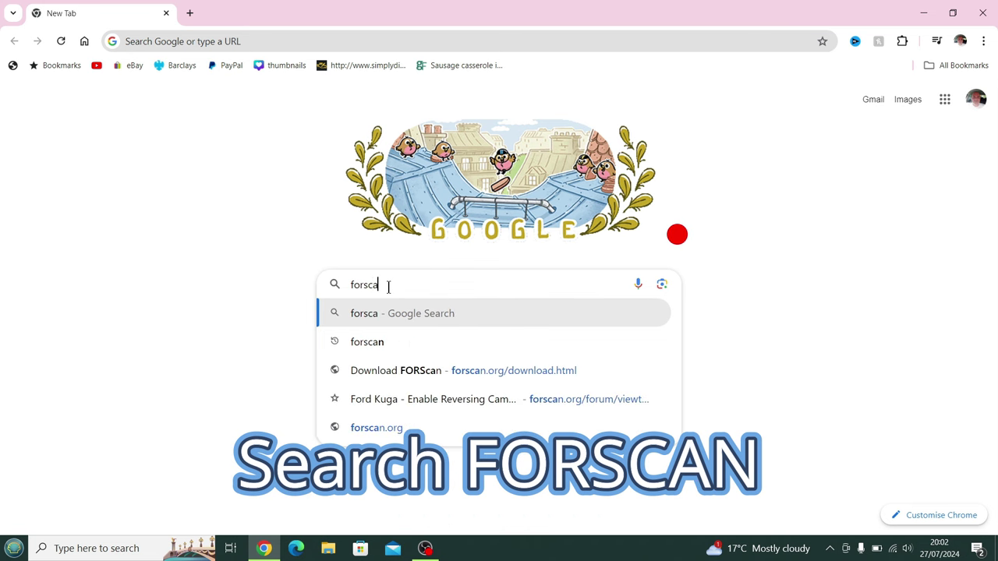
pyautogui.write('n')
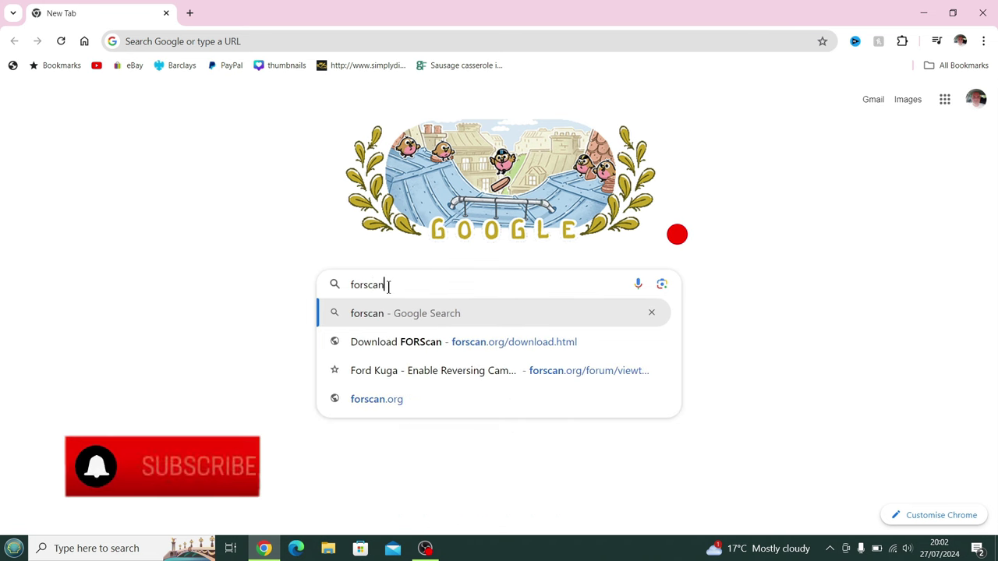
pyautogui.press('Return')
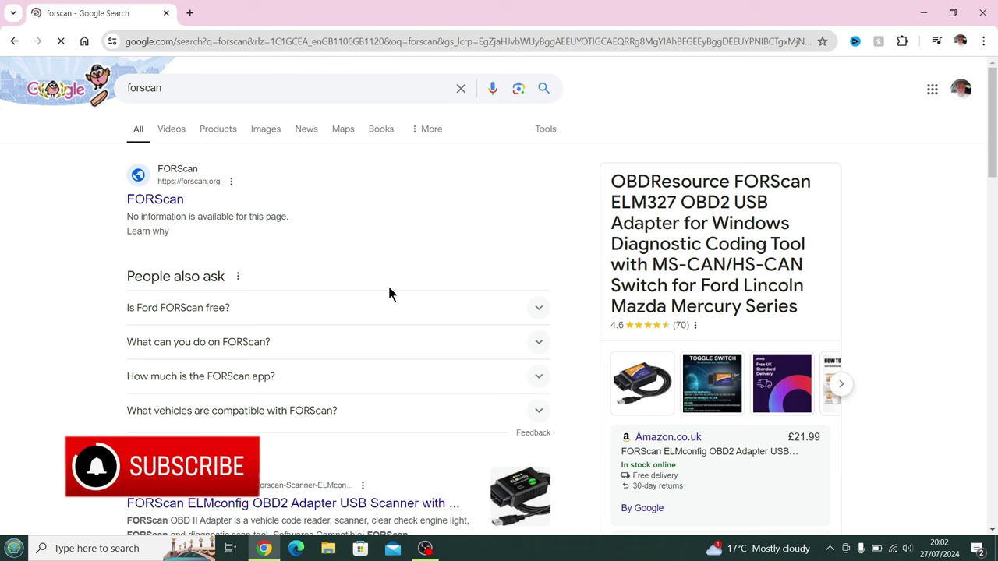
# - Open the official FORScan website, forscan.org, from the search results
pyautogui.click(162, 201)
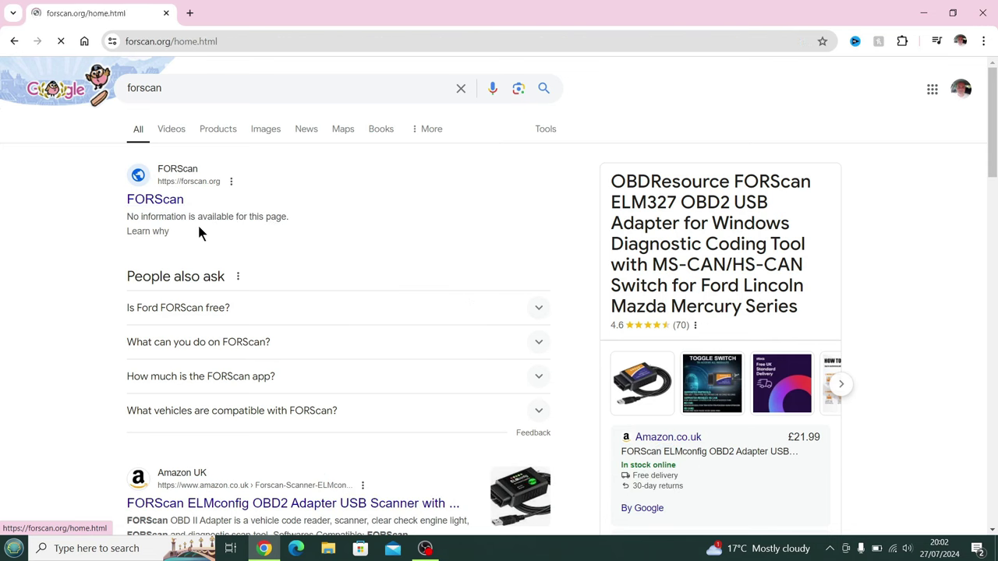
pyautogui.hotkey('ctrl', 'a')
pyautogui.click(178, 243)
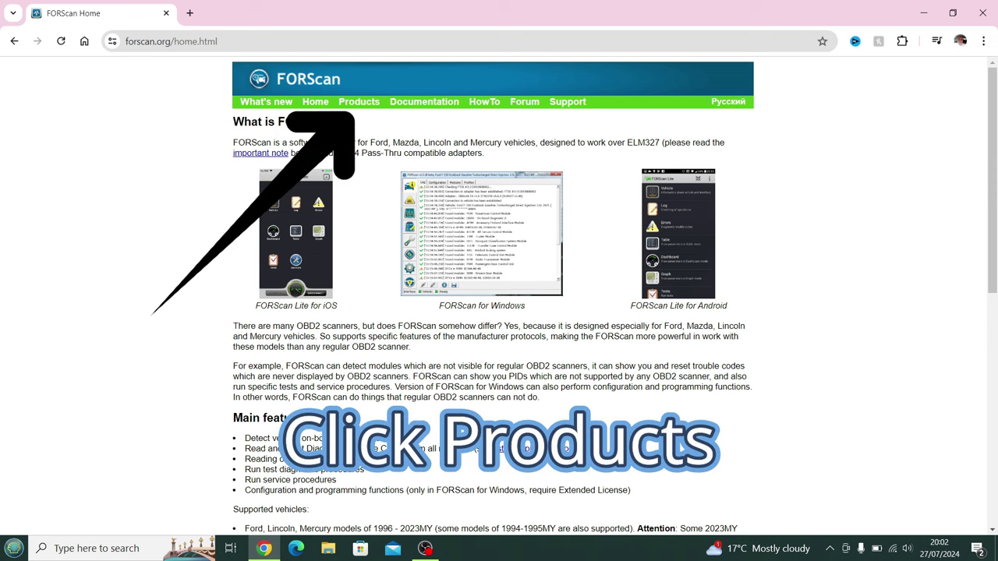
# - Download FORScan for Windows v2.3.61 from the site's product listing and close the browser
pyautogui.click(361, 103)
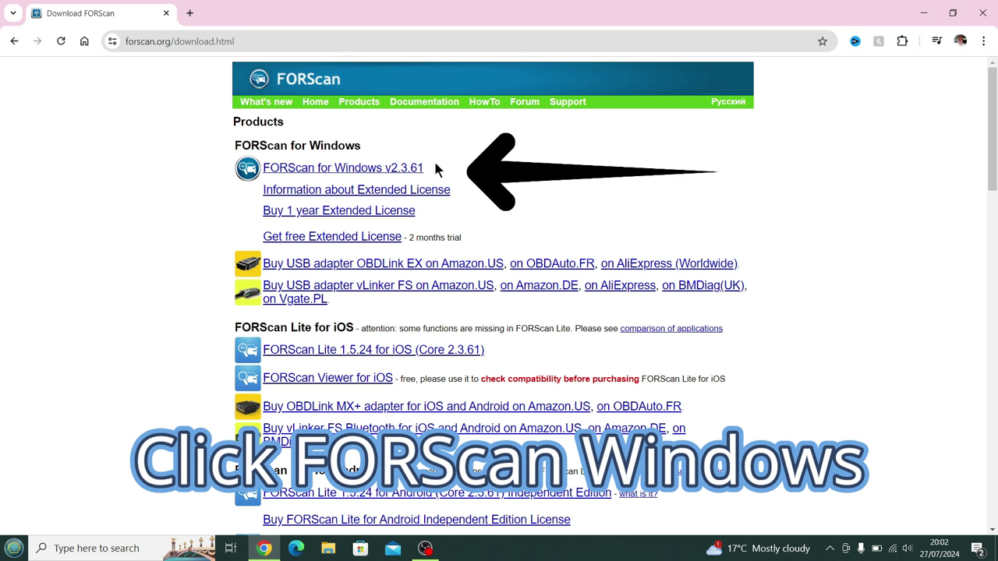
pyautogui.click(396, 172)
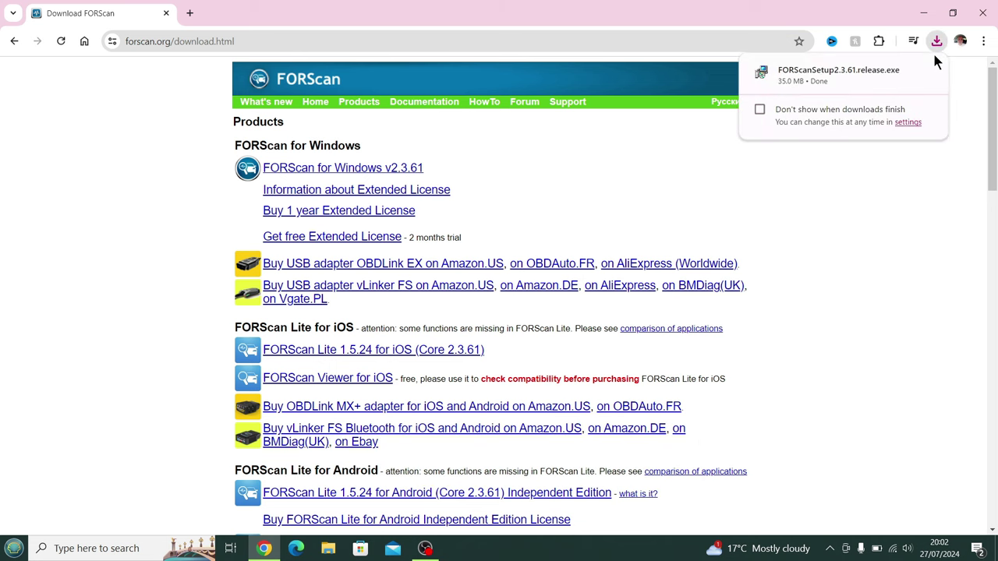
pyautogui.click(985, 14)
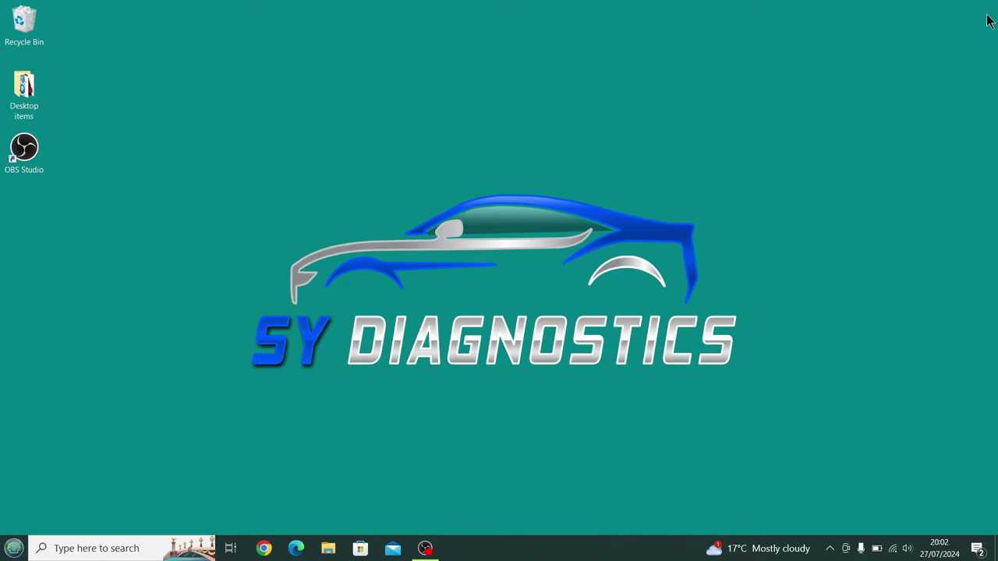
# - Run FORScanSetup2.3.61.release from the Downloads folder in File Explorer, allowing the unverified publisher
pyautogui.click(328, 550)
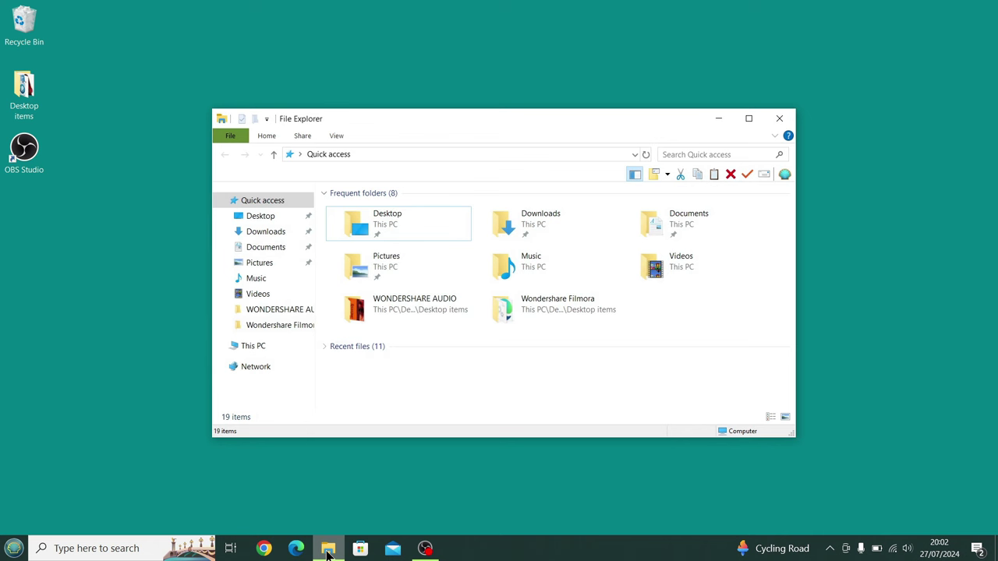
pyautogui.click(527, 229)
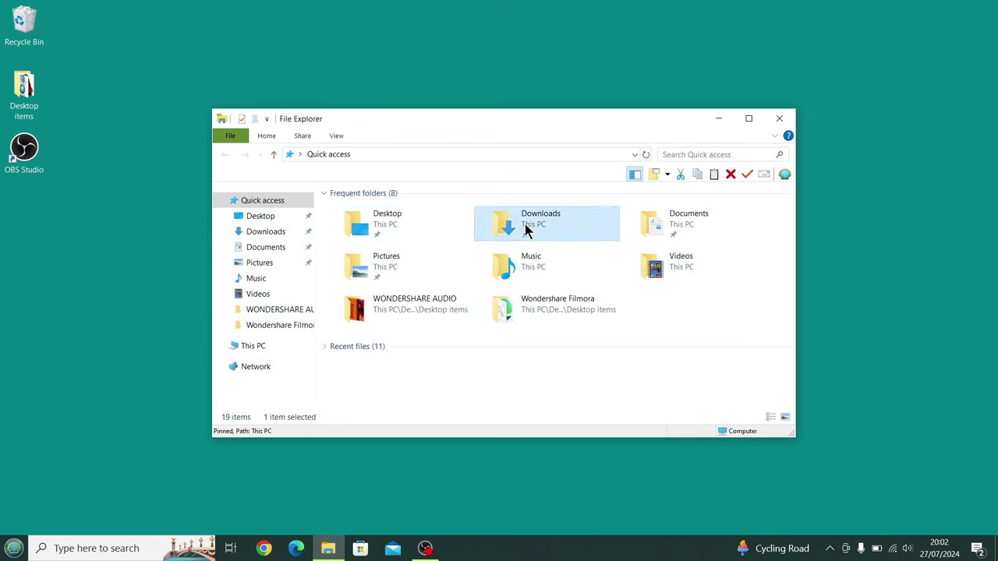
pyautogui.doubleClick(525, 229)
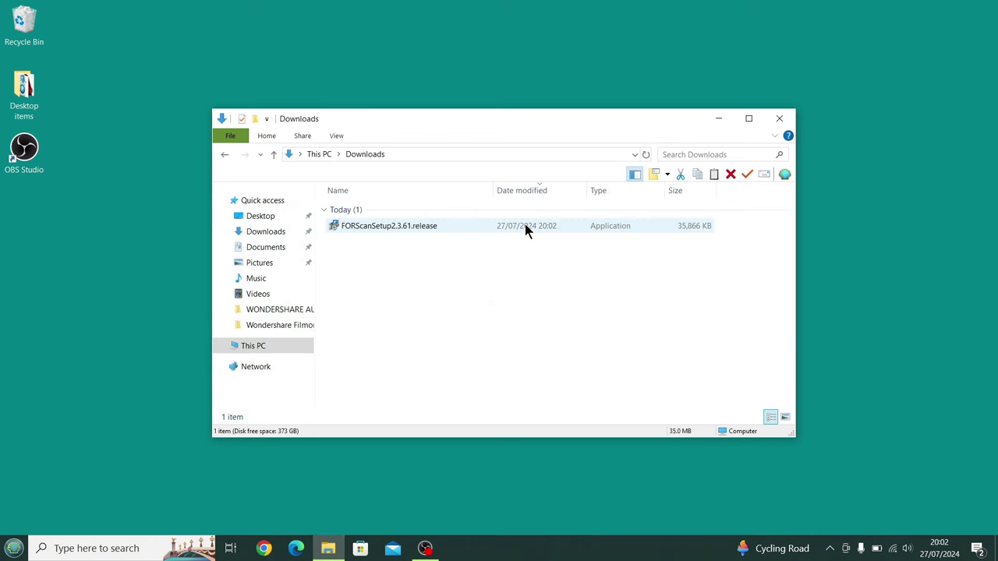
pyautogui.doubleClick(401, 226)
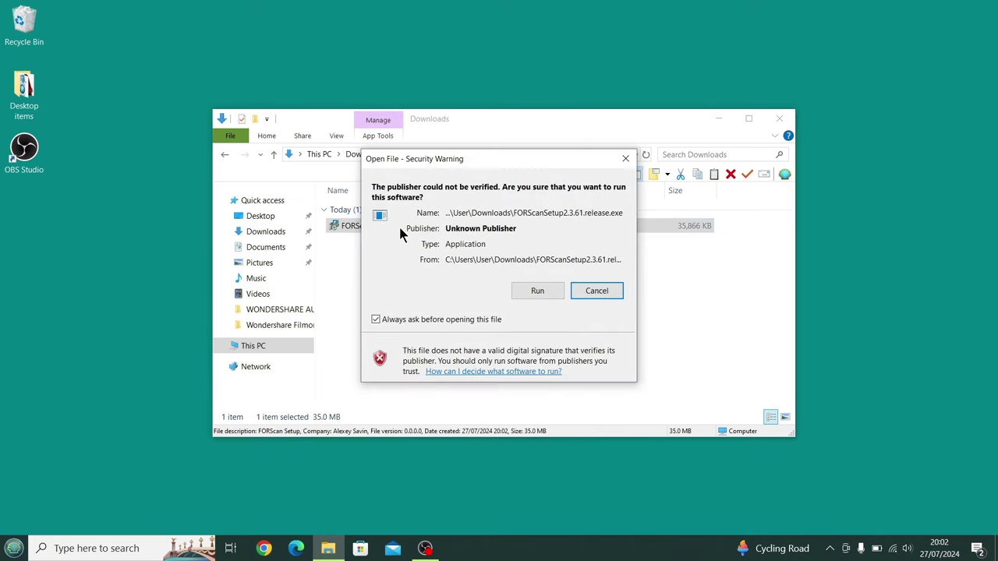
pyautogui.click(538, 291)
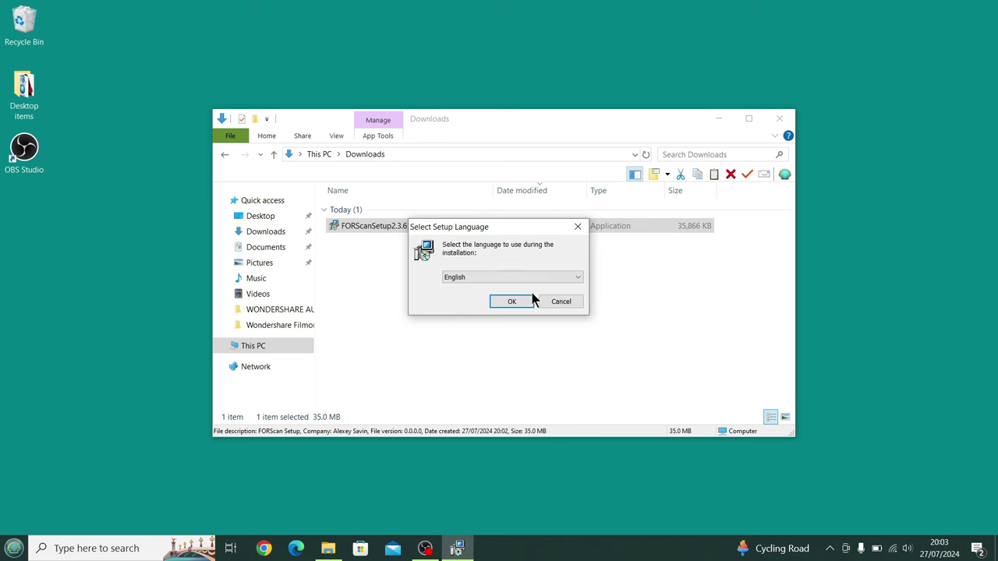
# - Close the Downloads window, choose English as the setup language and accept the FORScan license agreement
pyautogui.click(780, 117)
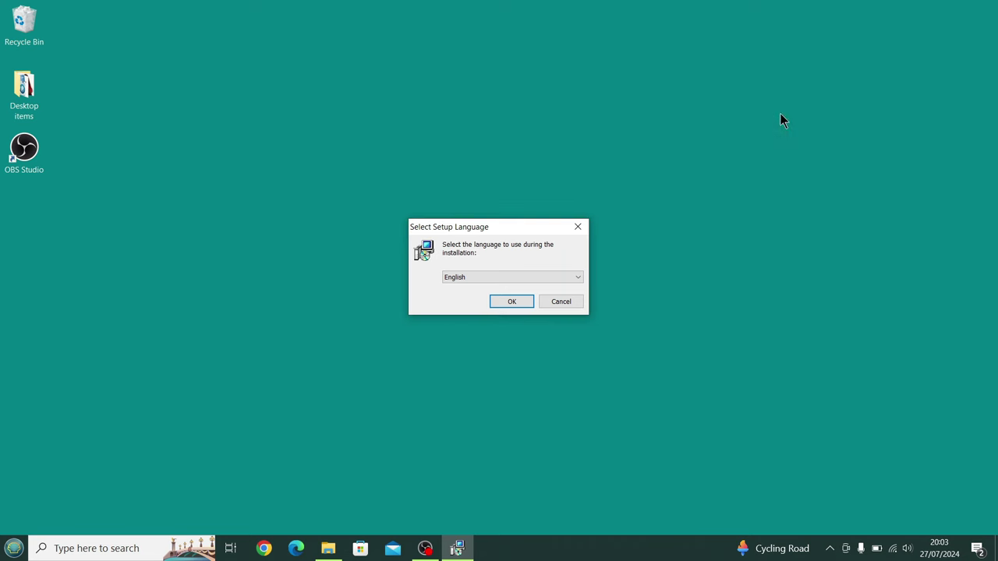
pyautogui.click(515, 303)
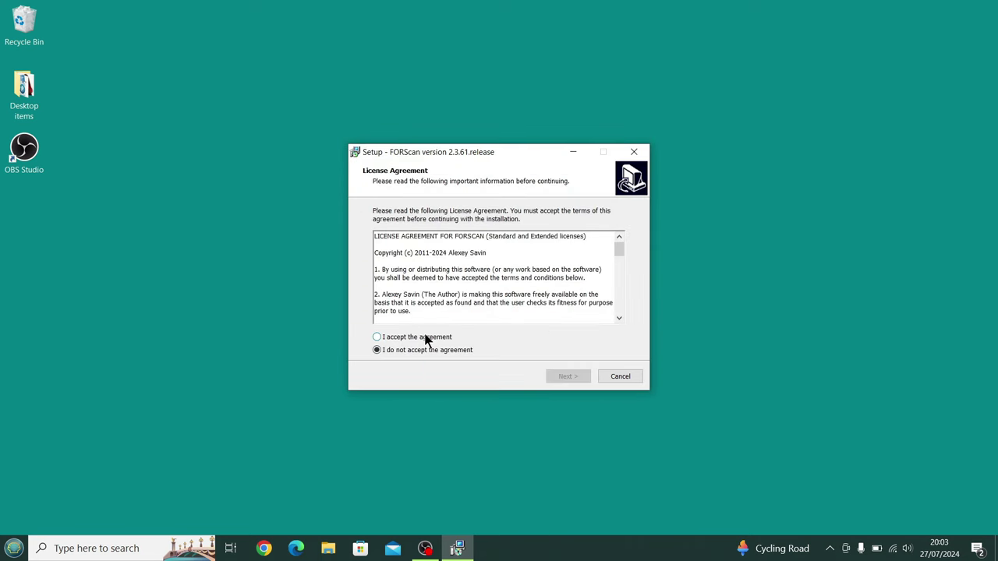
pyautogui.moveTo(619, 247); pyautogui.dragTo(621, 310)
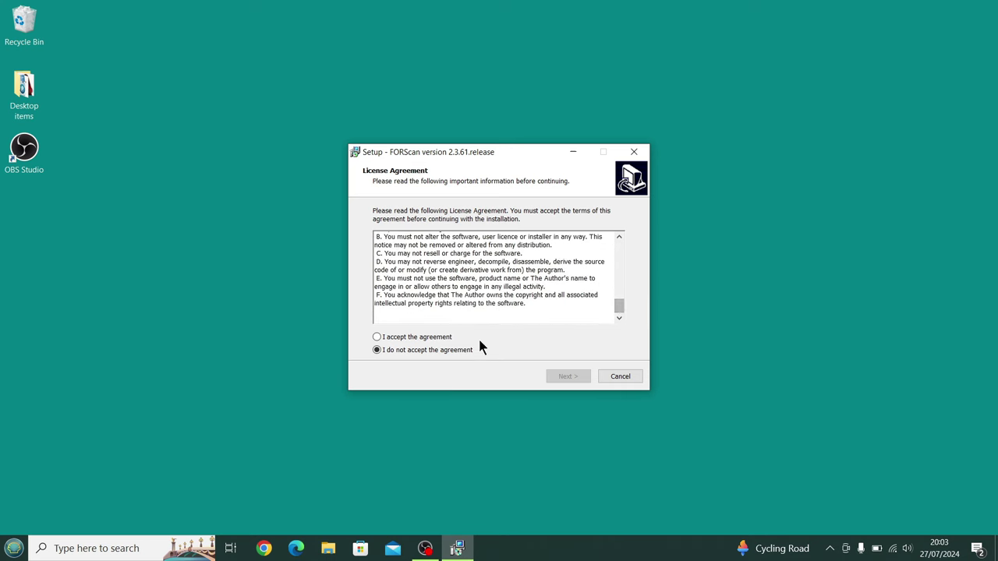
pyautogui.click(437, 337)
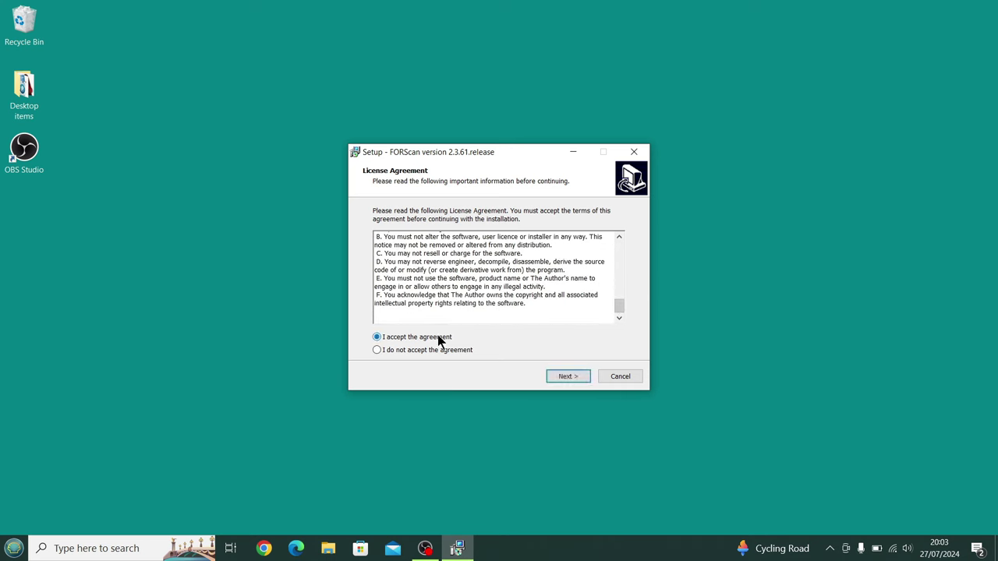
pyautogui.click(558, 378)
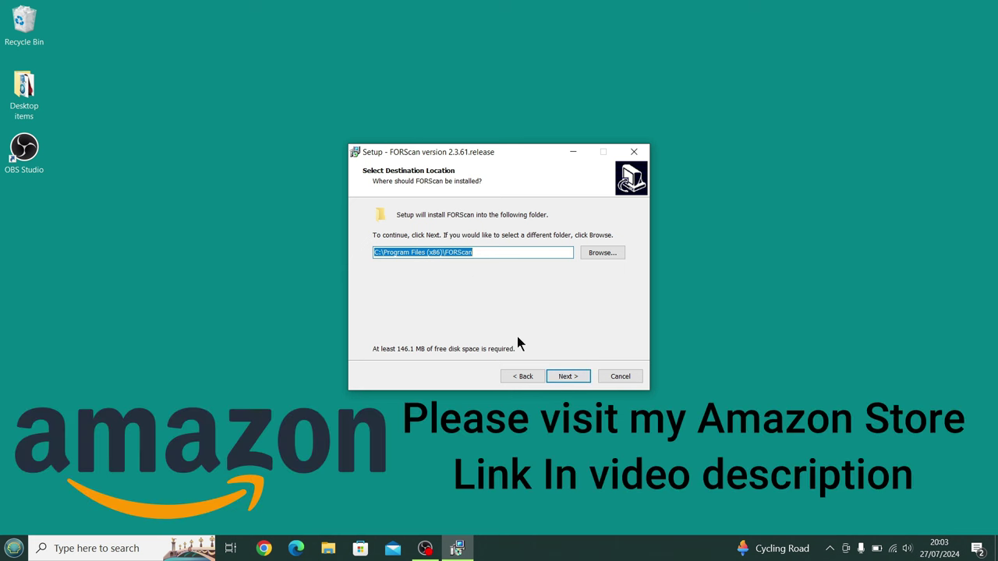
# - Install FORScan in C:\Program Files (x86)\FORScan with the FORScan Start Menu folder and a desktop shortcut, and finish the setup
pyautogui.click(564, 378)
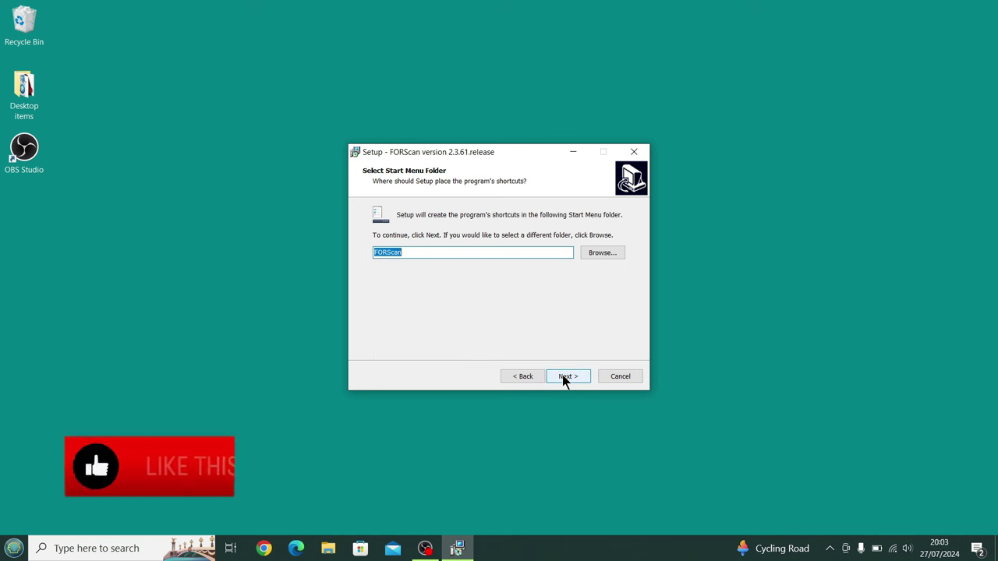
pyautogui.click(565, 378)
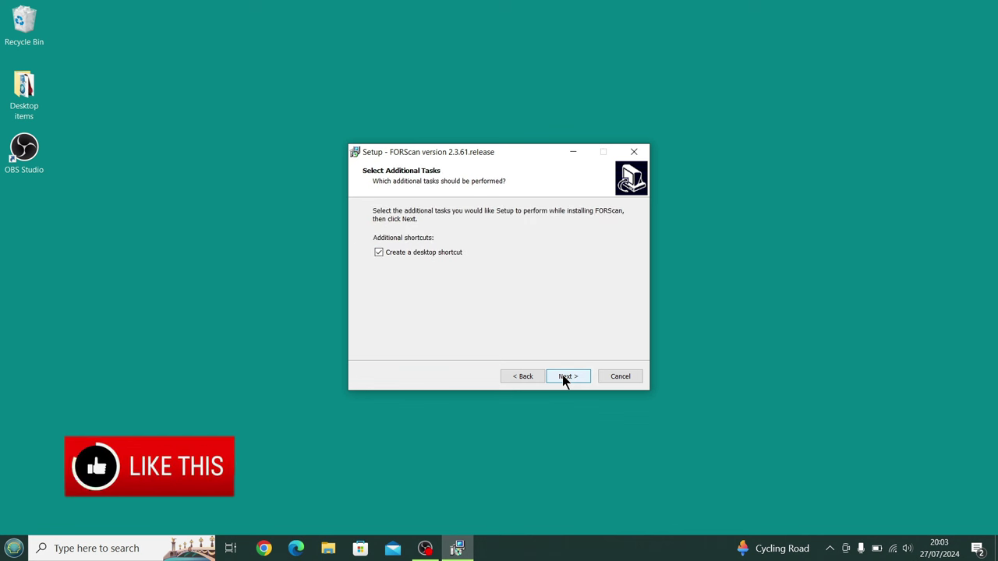
pyautogui.click(565, 377)
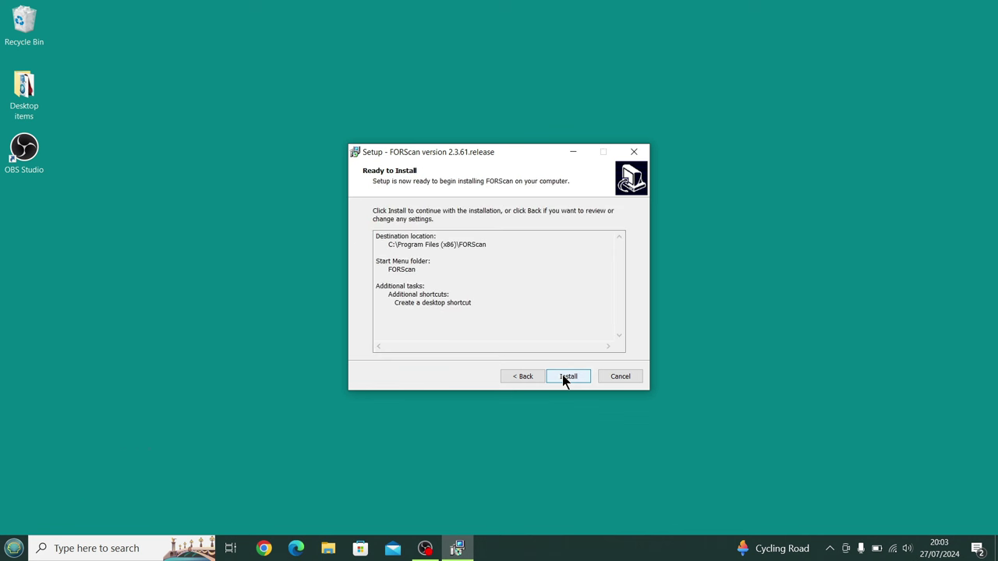
pyautogui.click(564, 376)
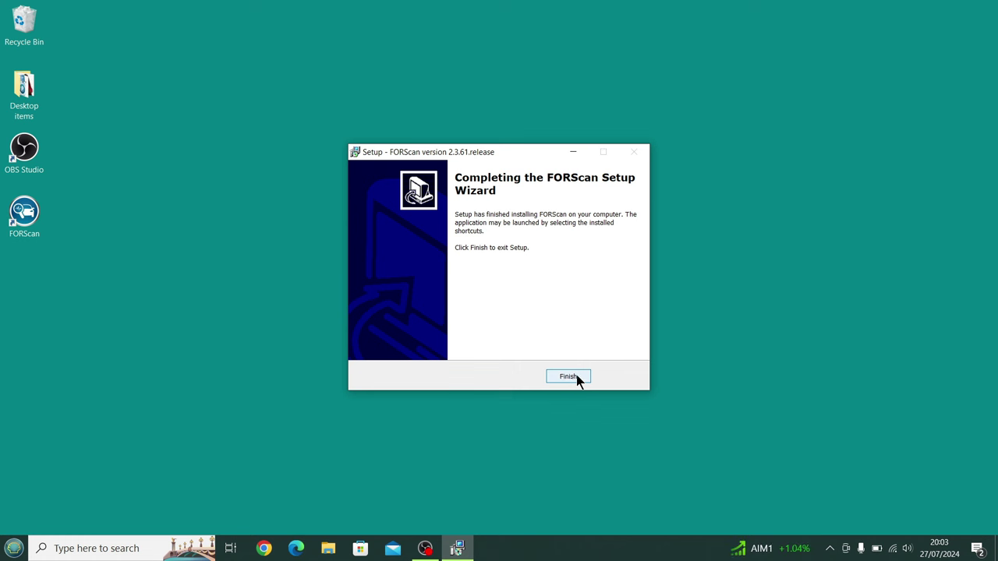
pyautogui.click(568, 377)
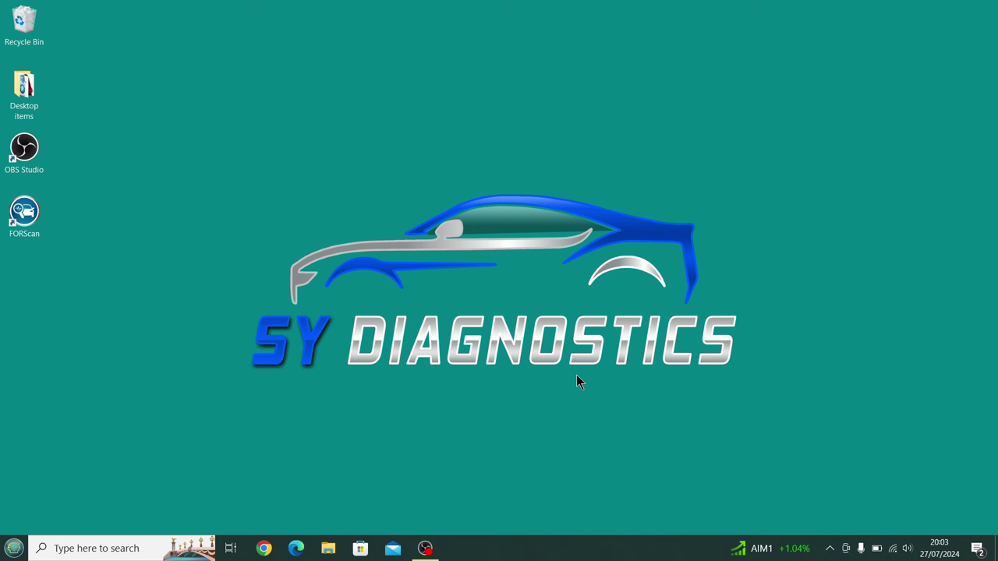
# - Launch FORScan from the desktop, dismiss the driving safety warning and maximize the program window
pyautogui.doubleClick(21, 222)
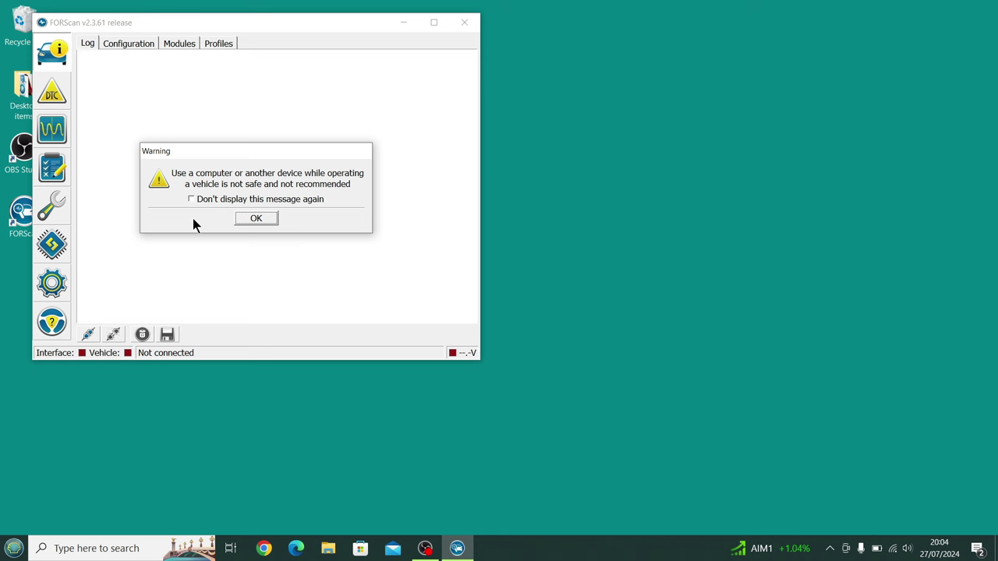
pyautogui.click(251, 219)
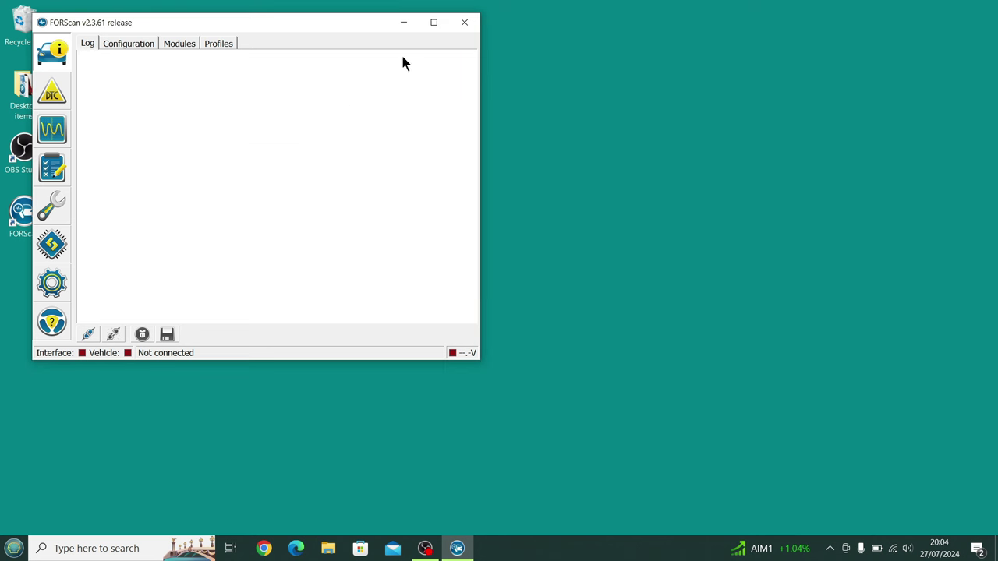
pyautogui.click(433, 22)
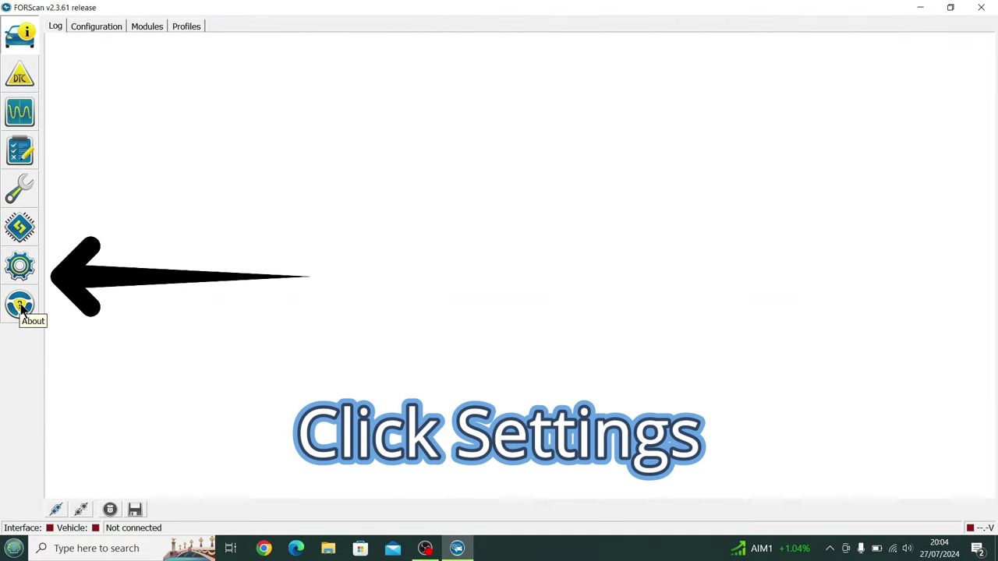
# - Turn off Demo mode in FORScan's general settings
pyautogui.click(21, 265)
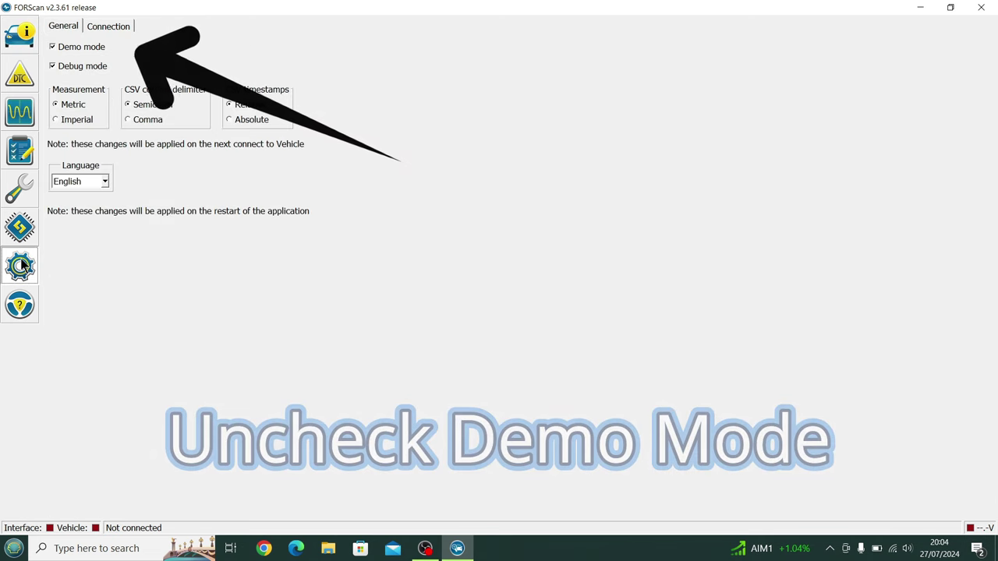
pyautogui.click(53, 46)
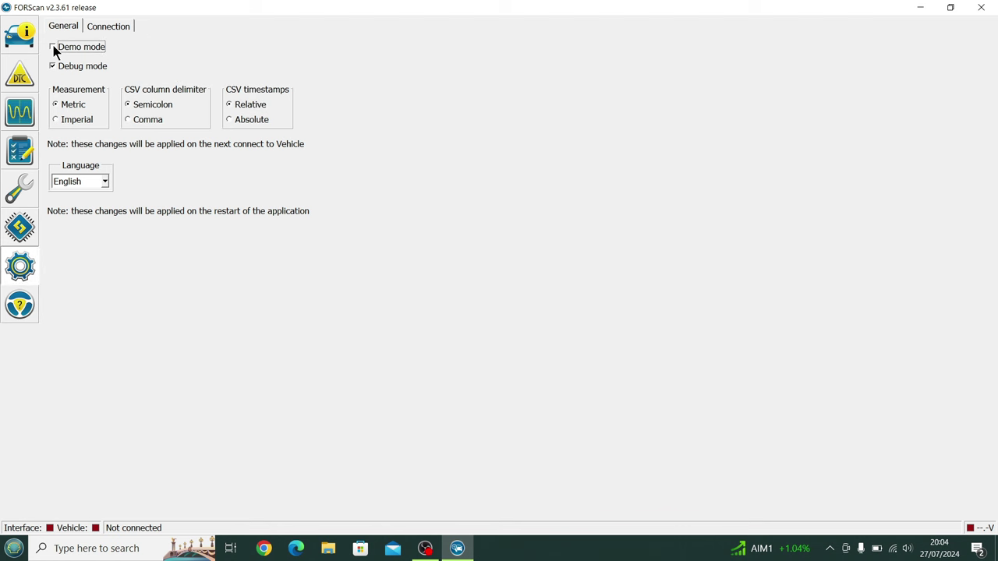
# - Copy the hardware ID from FORScan's About page to the clipboard and minimize the program
pyautogui.click(20, 226)
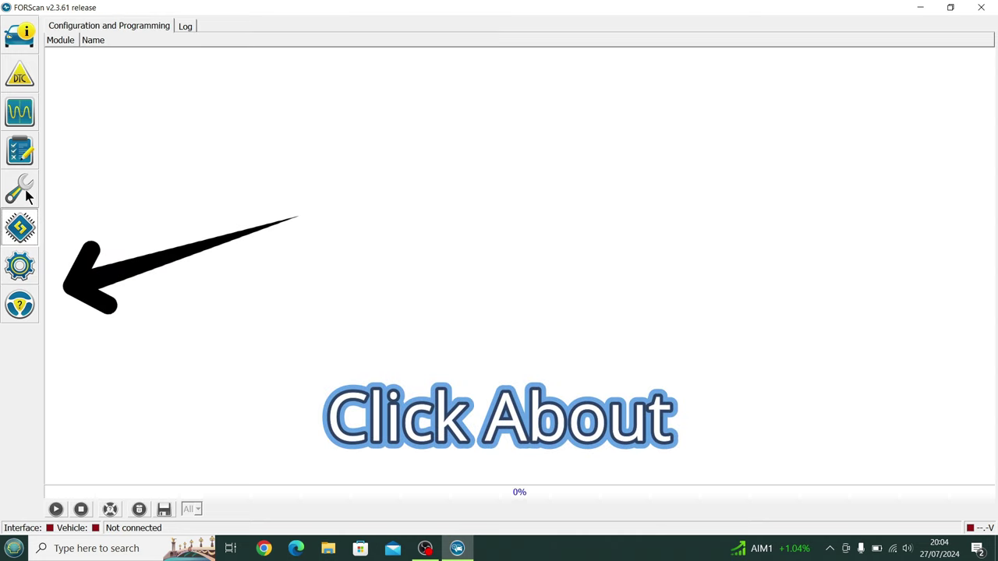
pyautogui.click(24, 186)
pyautogui.click(25, 307)
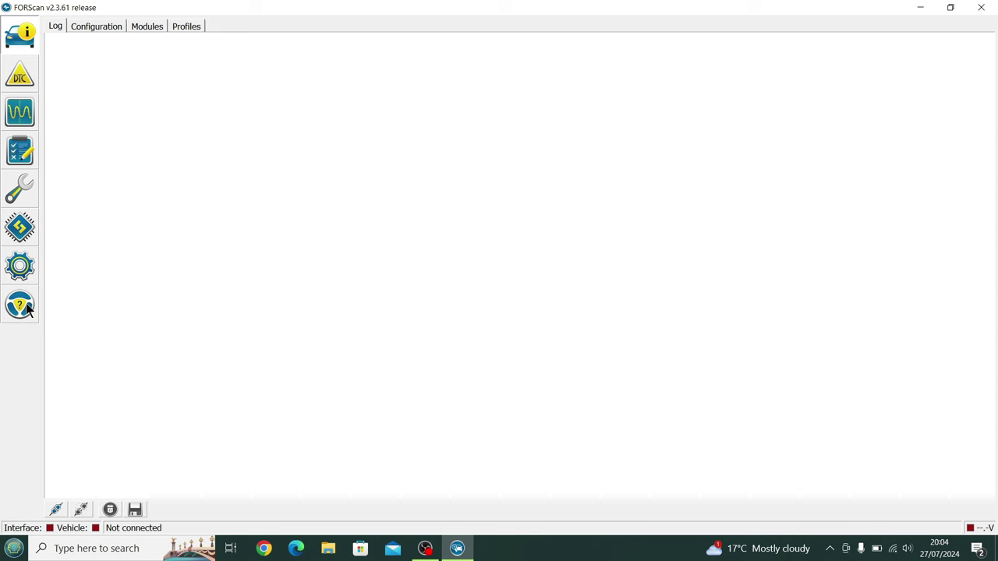
pyautogui.click(27, 308)
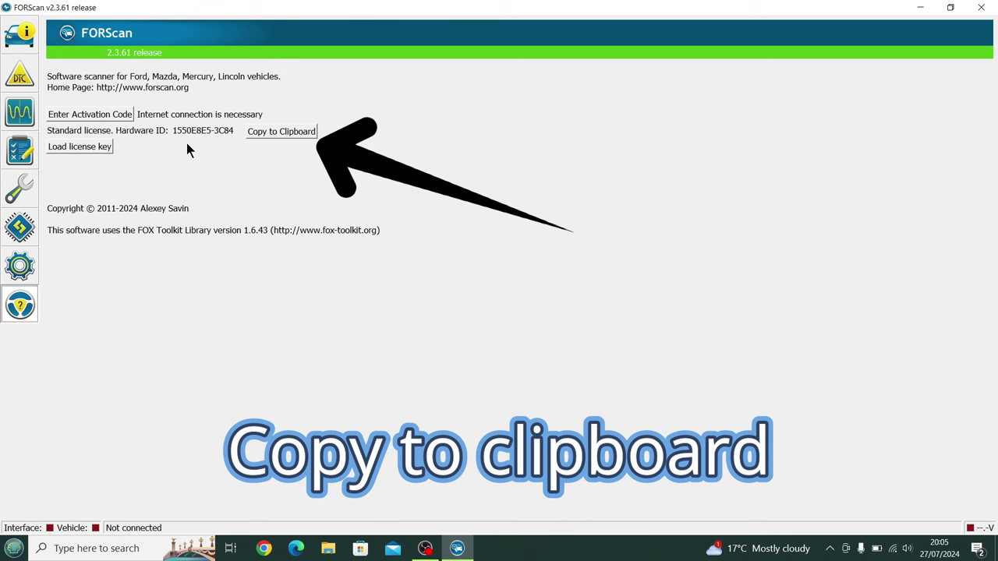
pyautogui.click(268, 136)
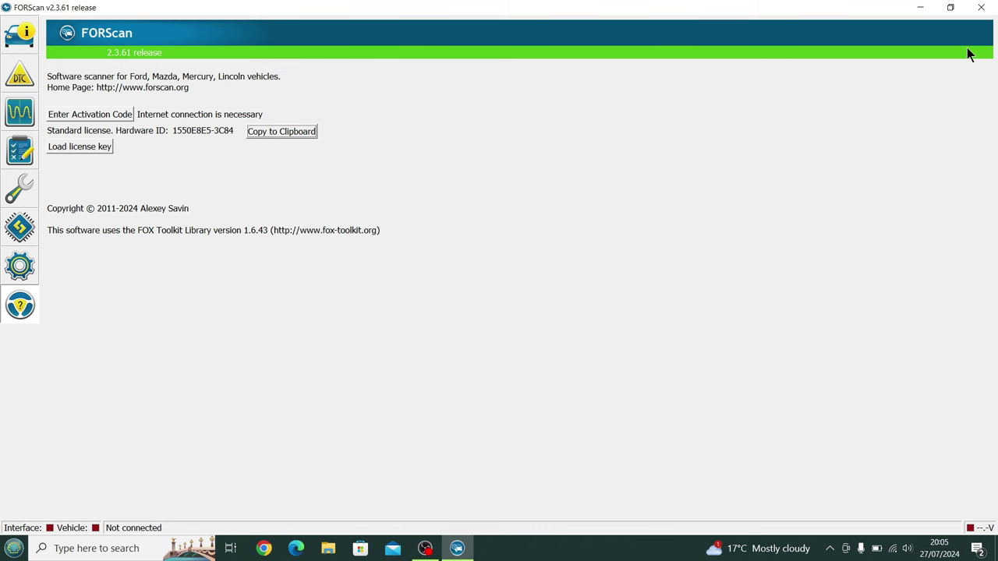
pyautogui.click(918, 9)
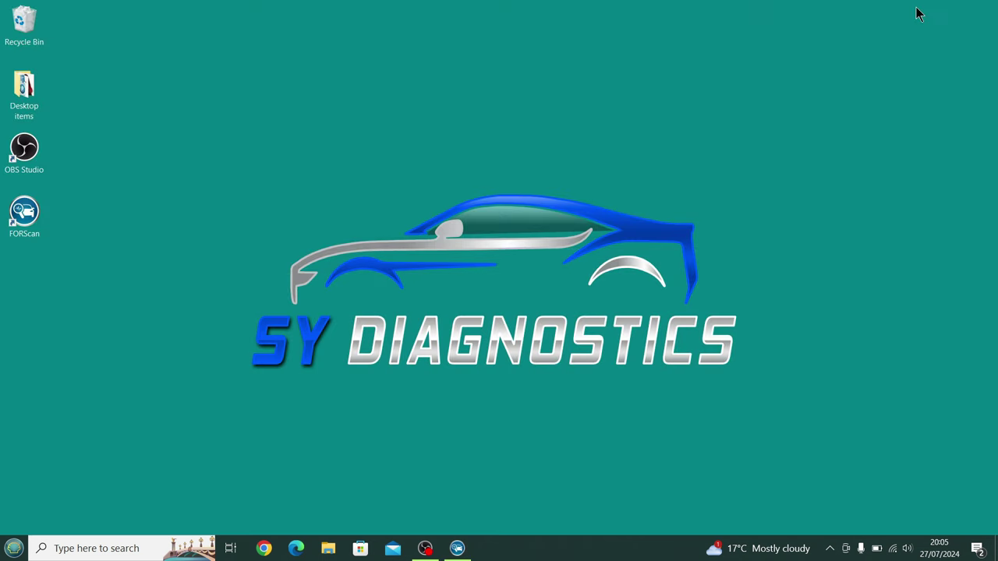
# - Switch to Chrome, search Google for forscan and open the FORScan site's request form for the free 2 months trial Extended License
pyautogui.click(263, 549)
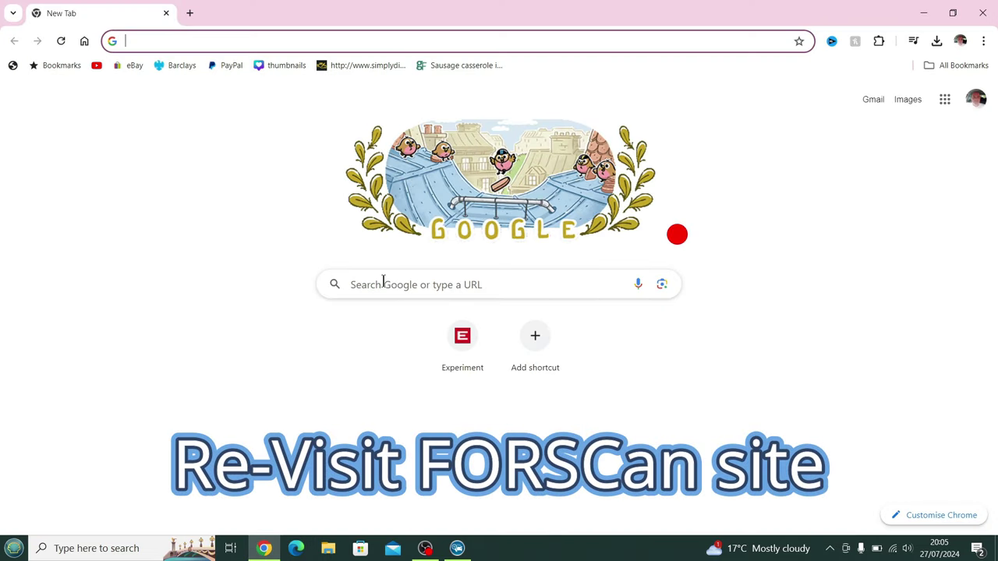
pyautogui.click(383, 284)
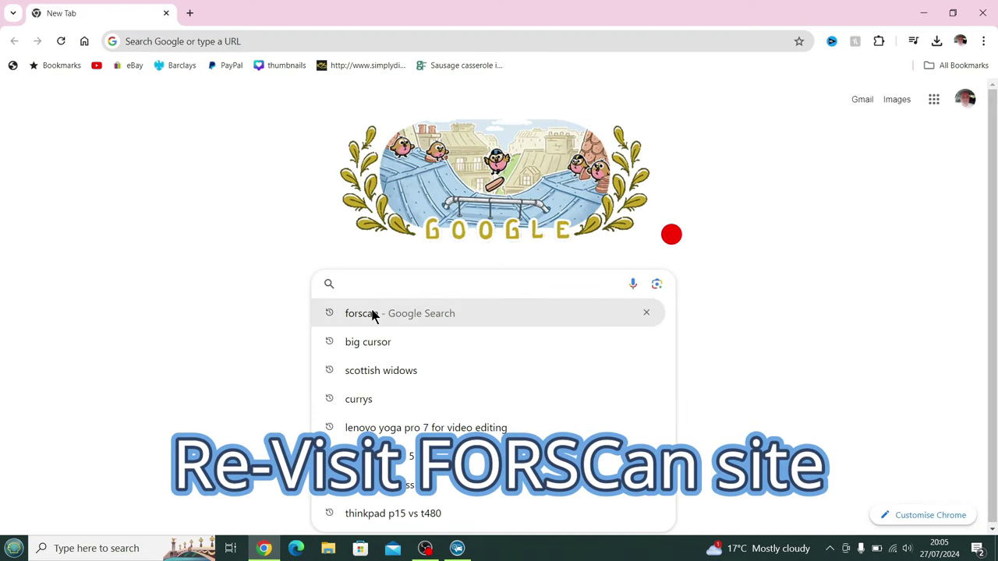
pyautogui.click(372, 313)
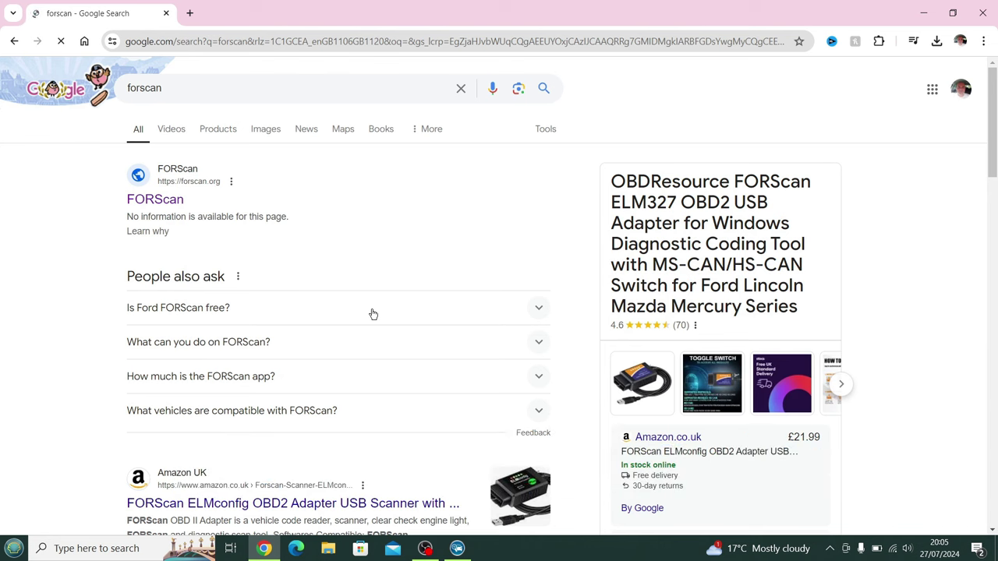
pyautogui.click(163, 200)
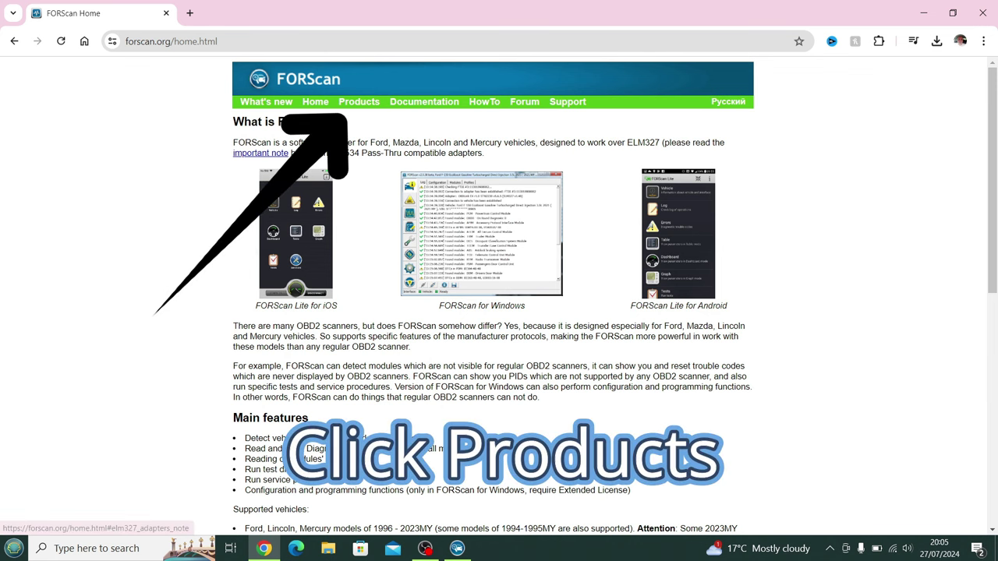
pyautogui.click(352, 103)
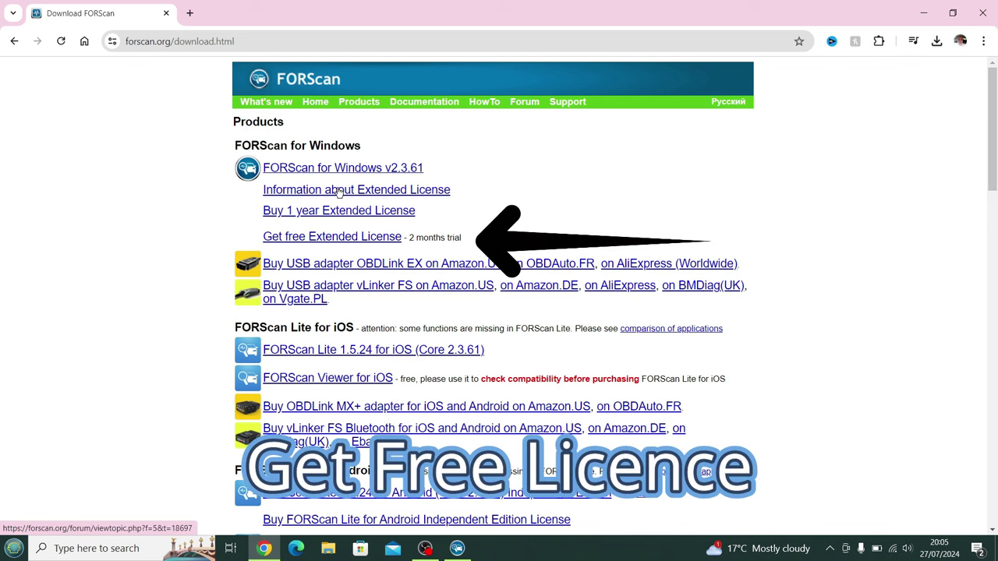
pyautogui.click(326, 241)
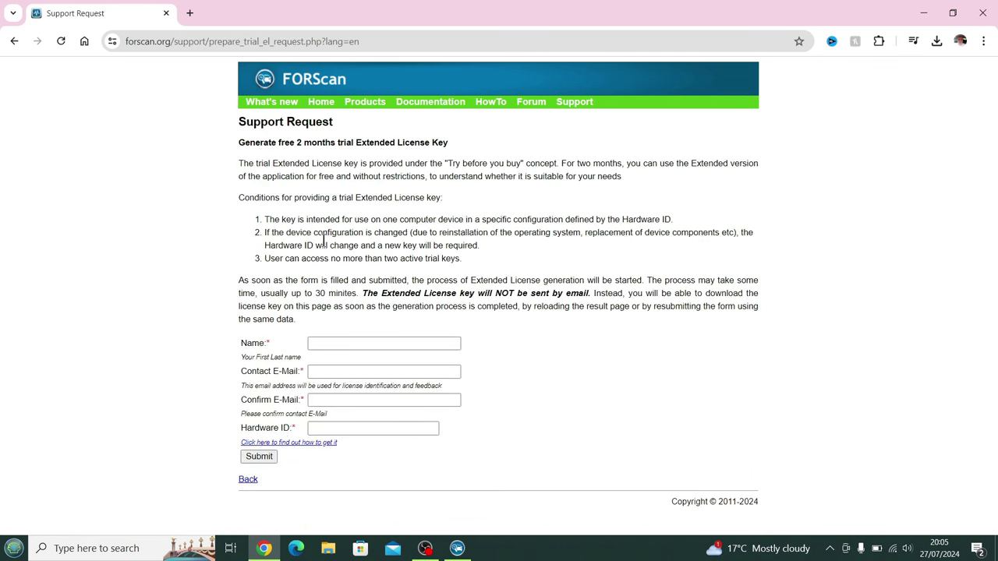
# - Submit the trial license request with the name, contact e-mail, e-mail confirmation and copied hardware ID, and open the key download page
pyautogui.click(335, 343)
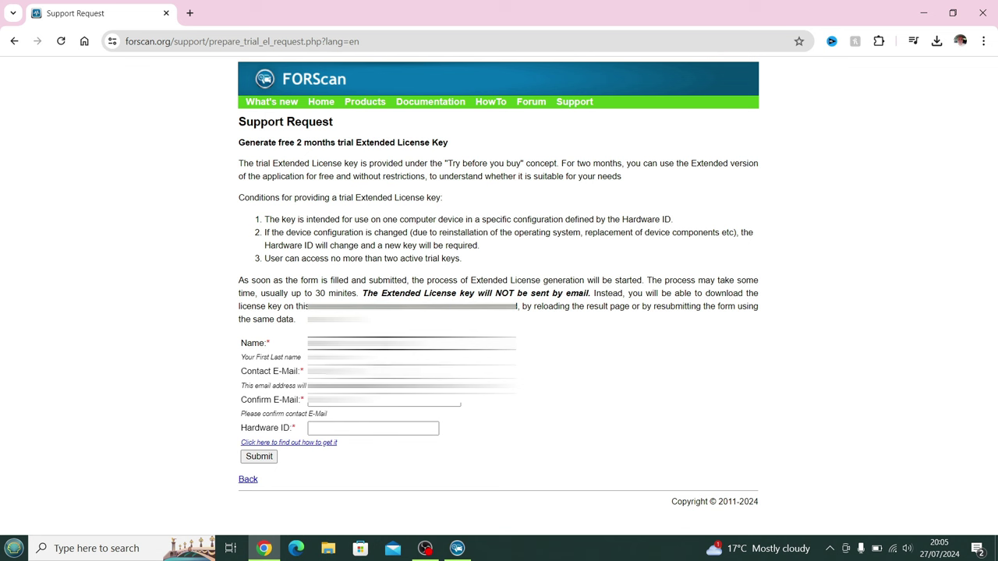
pyautogui.click(411, 371)
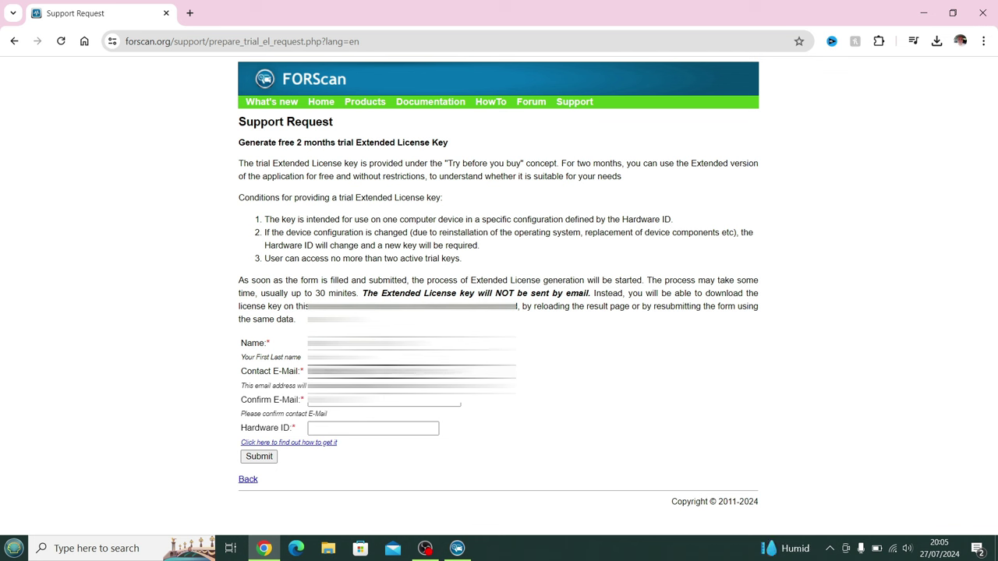
pyautogui.click(348, 402)
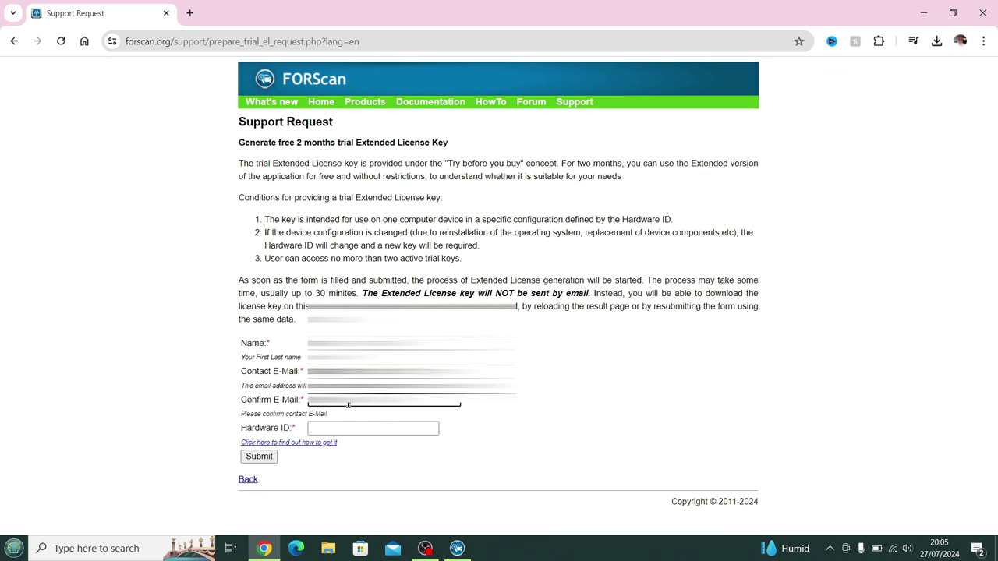
pyautogui.write('@gmail.com')
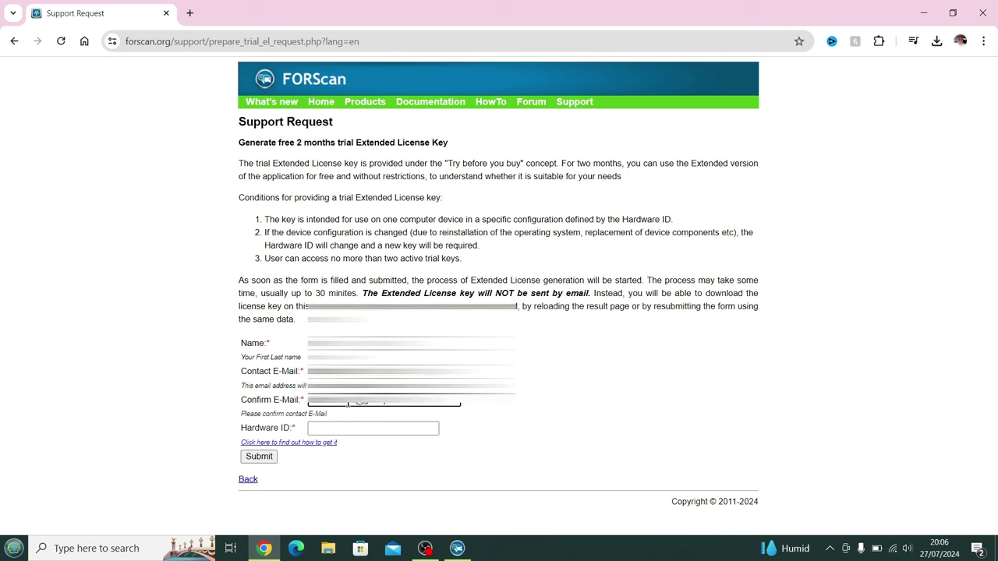
pyautogui.click(344, 429)
pyautogui.rightClick(344, 432)
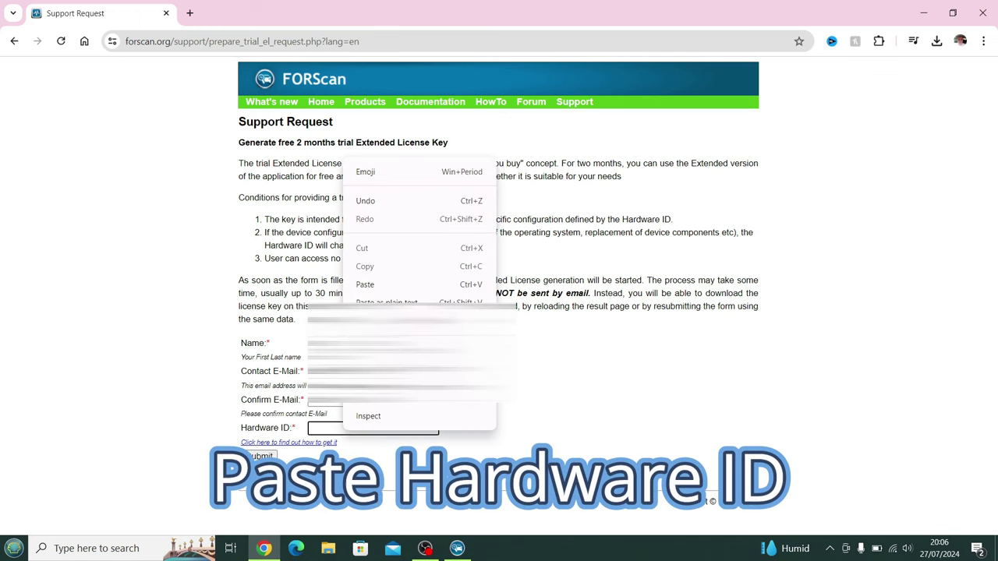
pyautogui.click(366, 284)
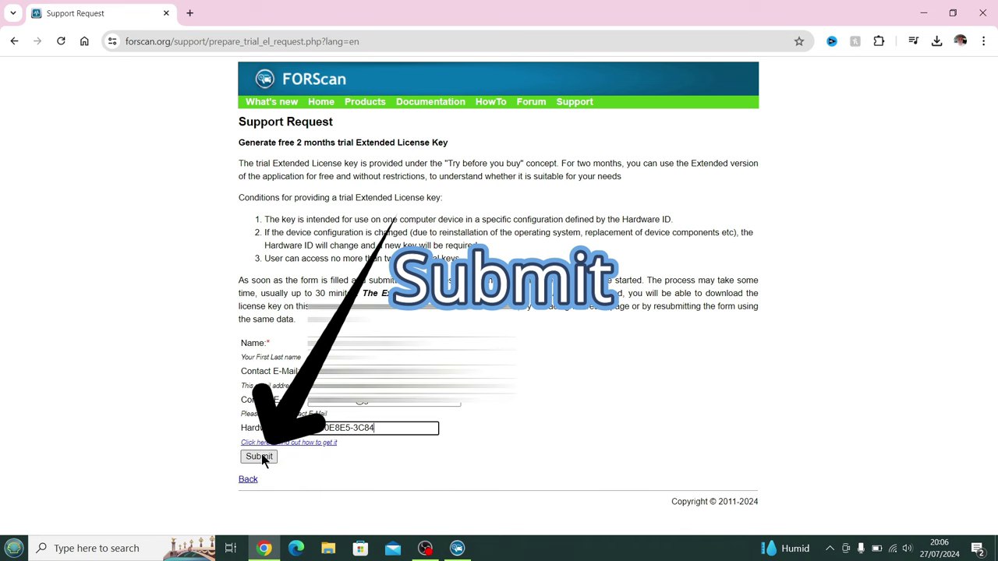
pyautogui.click(260, 457)
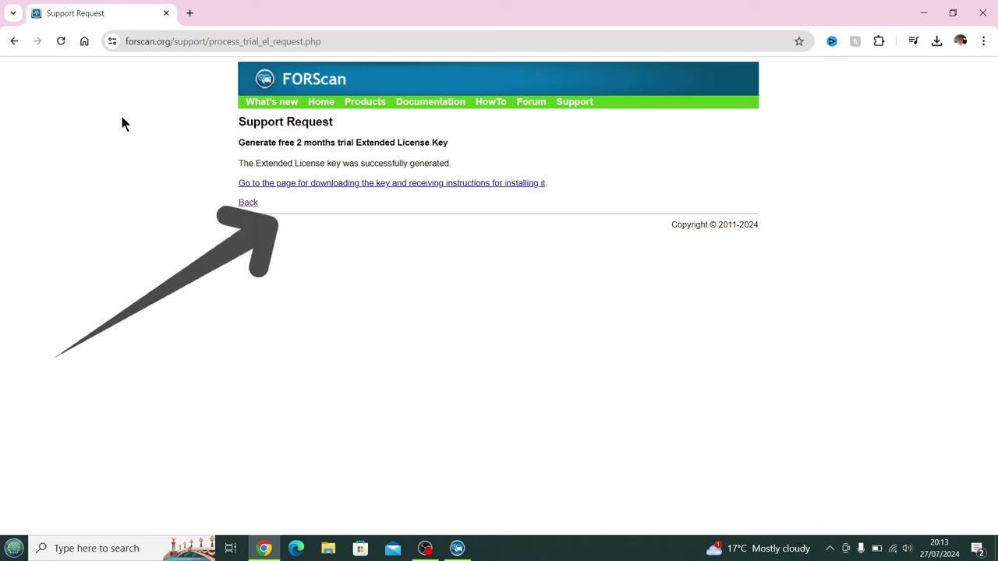
pyautogui.click(402, 184)
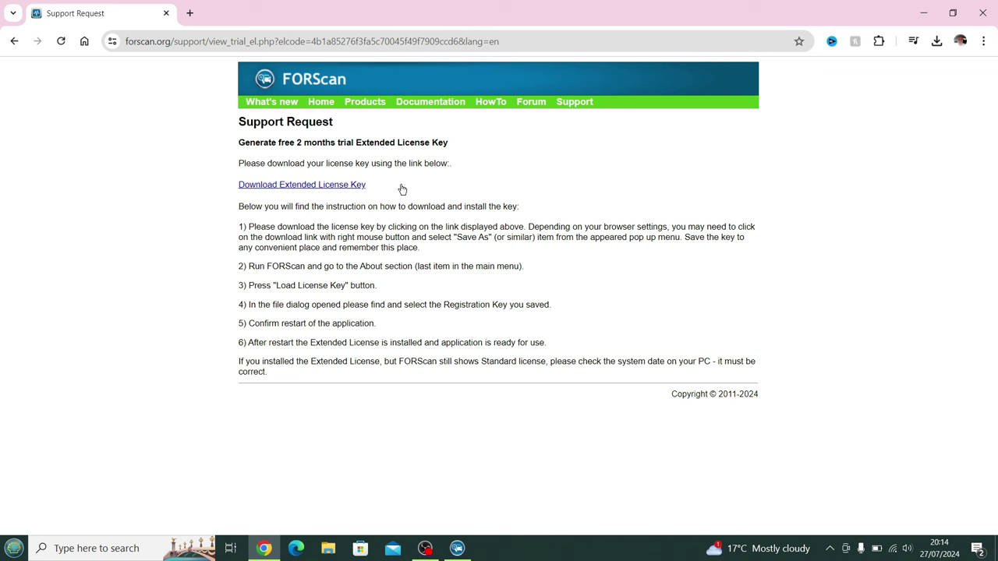
# - Copy FORScanLicense.key from the Downloads folder onto the desktop
pyautogui.click(327, 549)
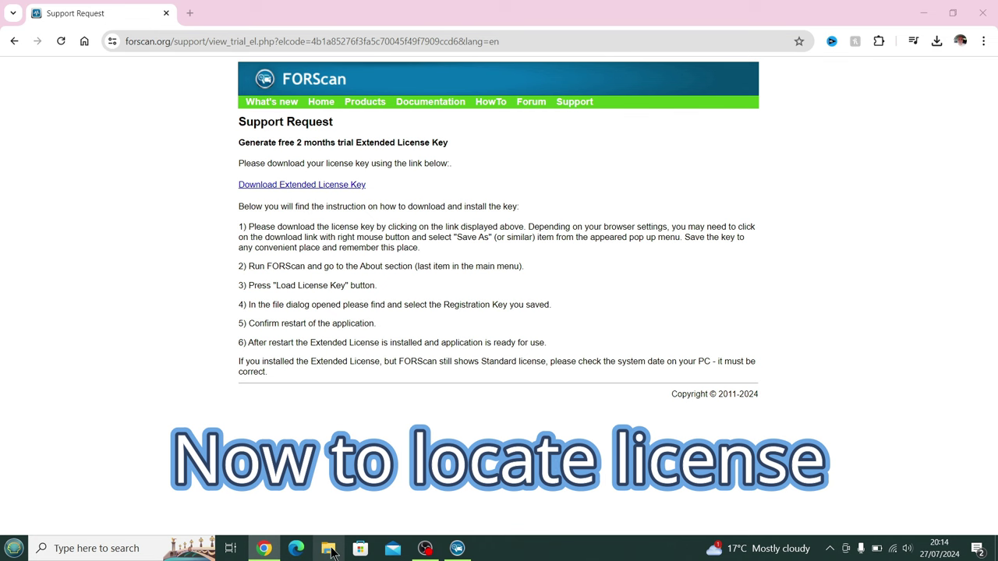
pyautogui.click(528, 224)
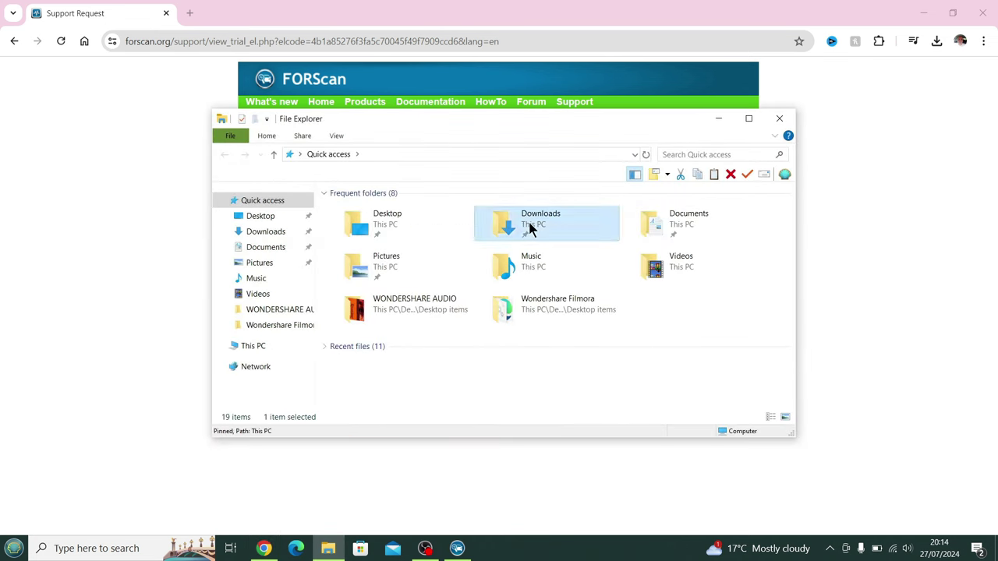
pyautogui.doubleClick(529, 226)
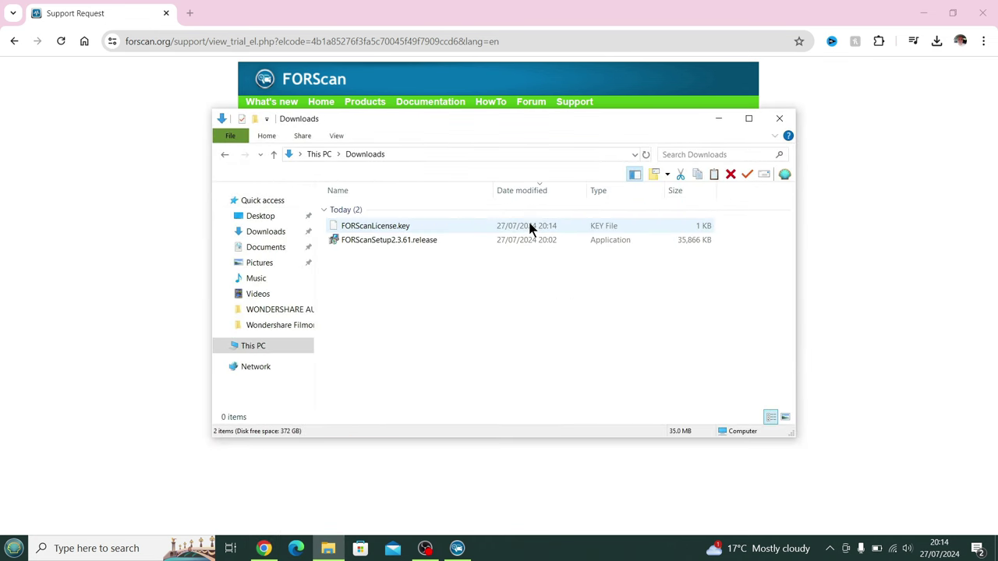
pyautogui.click(398, 222)
pyautogui.rightClick(398, 222)
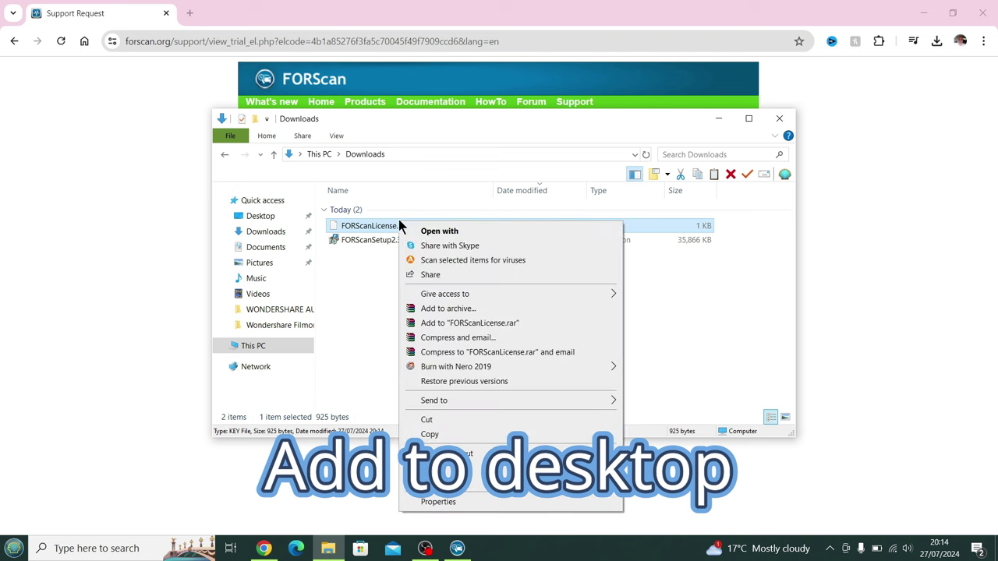
pyautogui.click(435, 434)
pyautogui.click(779, 118)
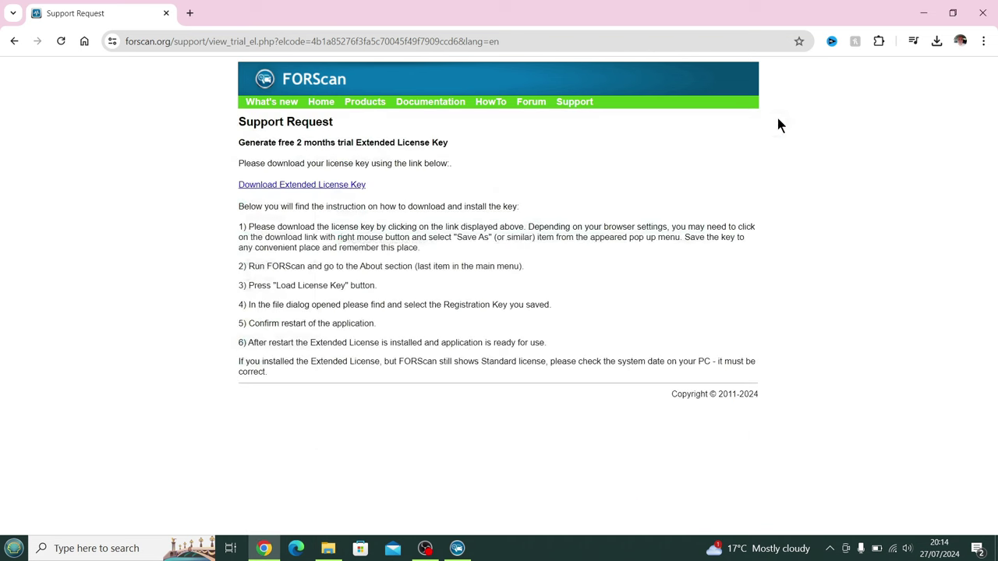
pyautogui.click(925, 13)
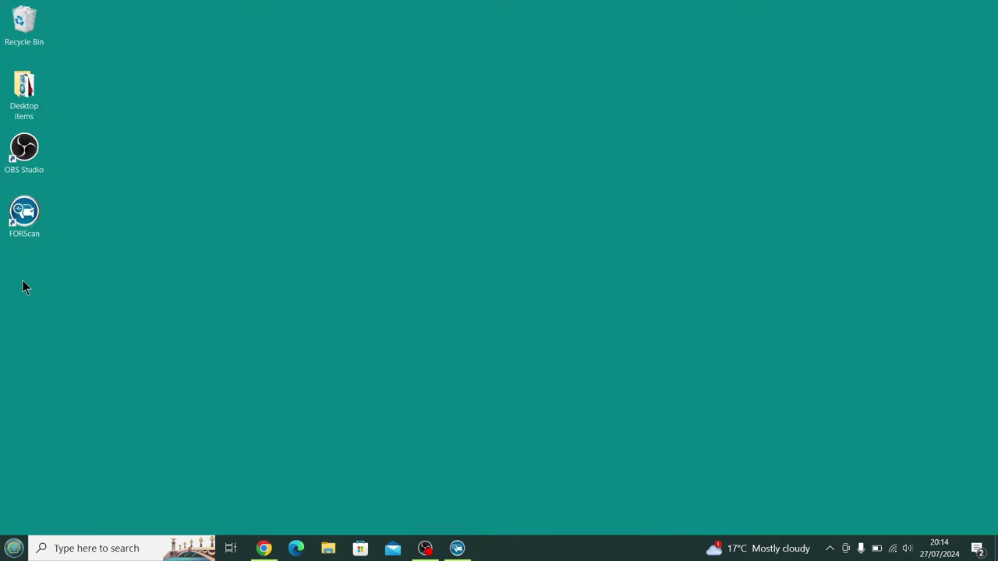
pyautogui.rightClick(22, 281)
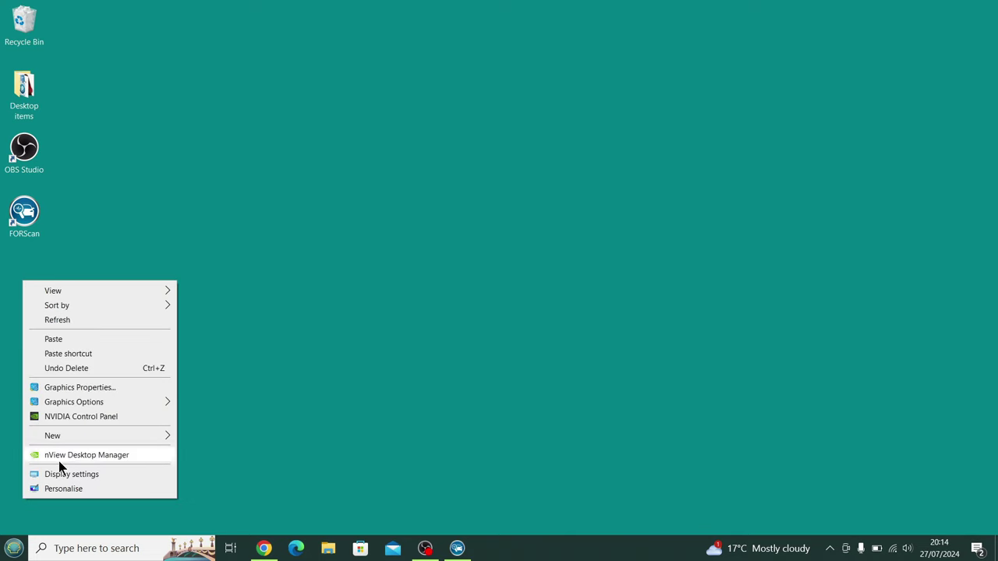
pyautogui.click(53, 341)
pyautogui.click(90, 341)
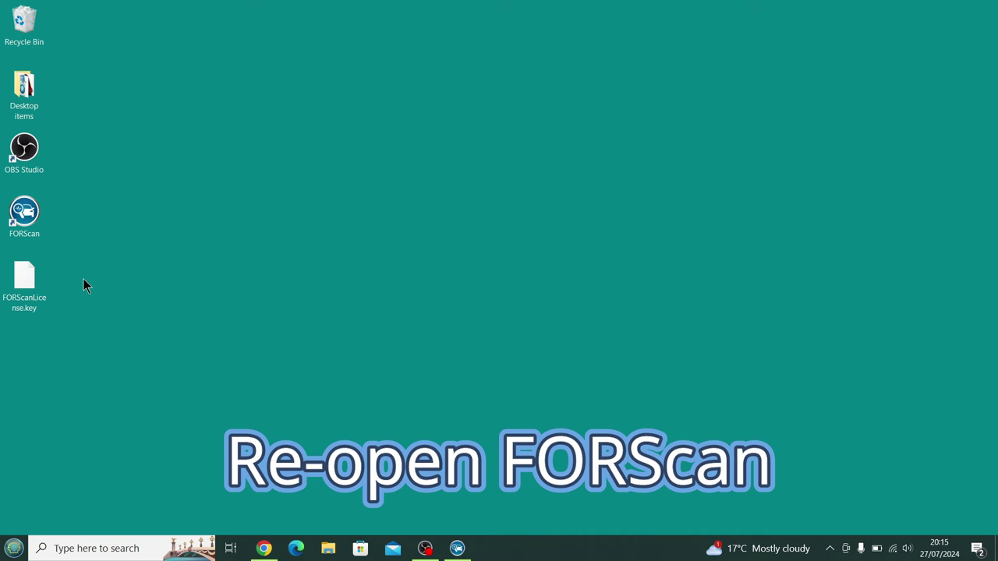
# - Switch to FORScan, load the license key file FORScanLicense.key from the Desktop folder and restart the application
pyautogui.click(456, 550)
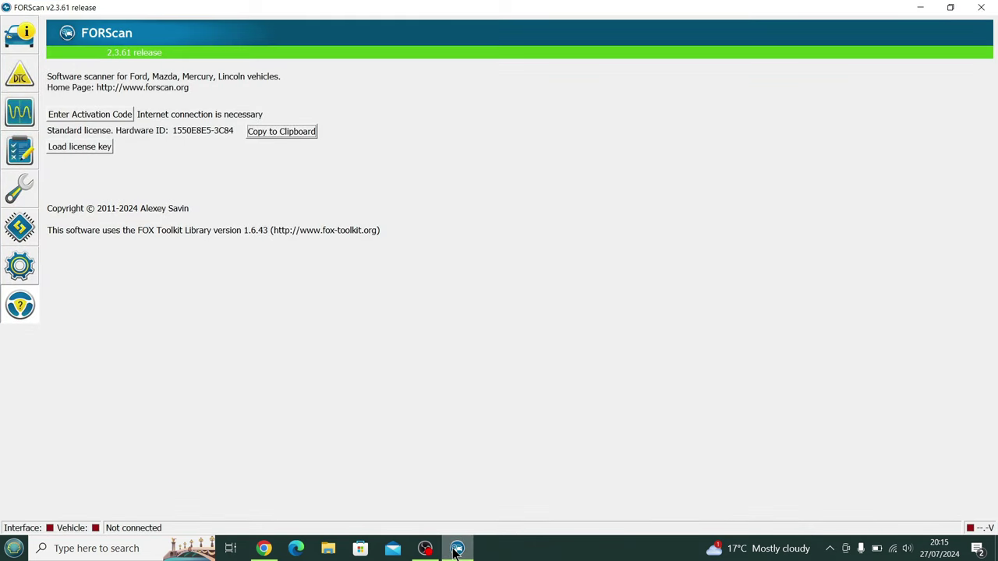
pyautogui.click(86, 149)
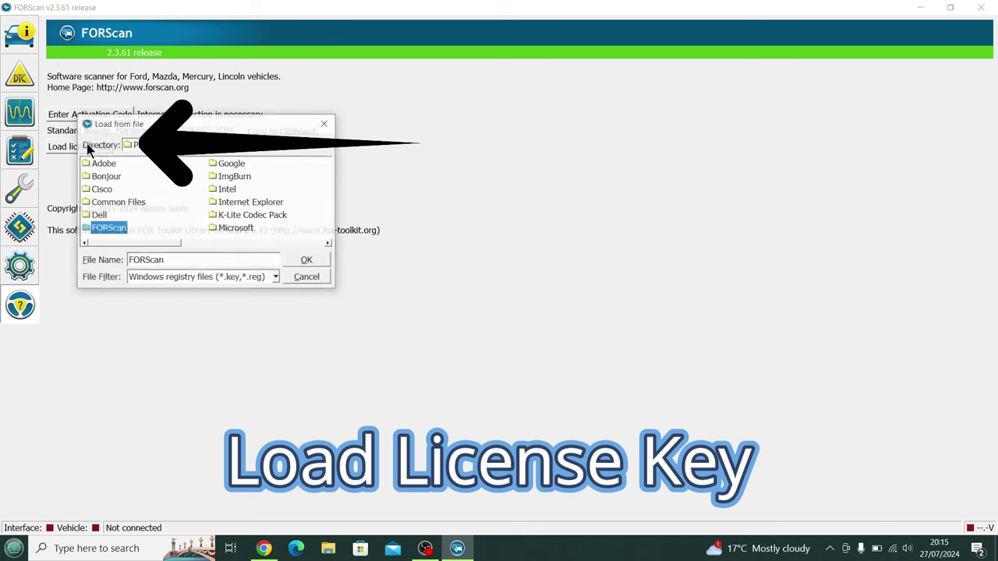
pyautogui.click(196, 146)
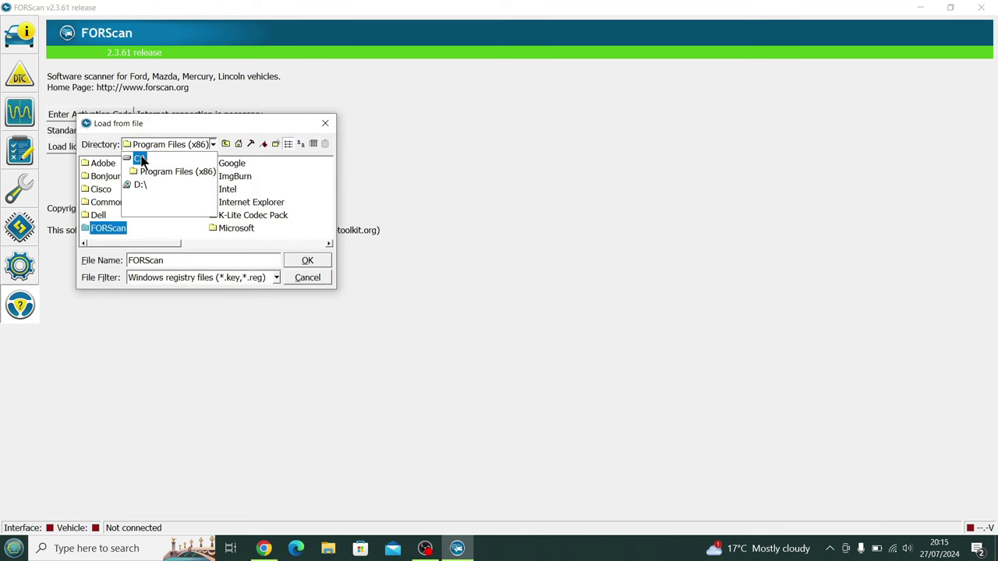
pyautogui.click(140, 159)
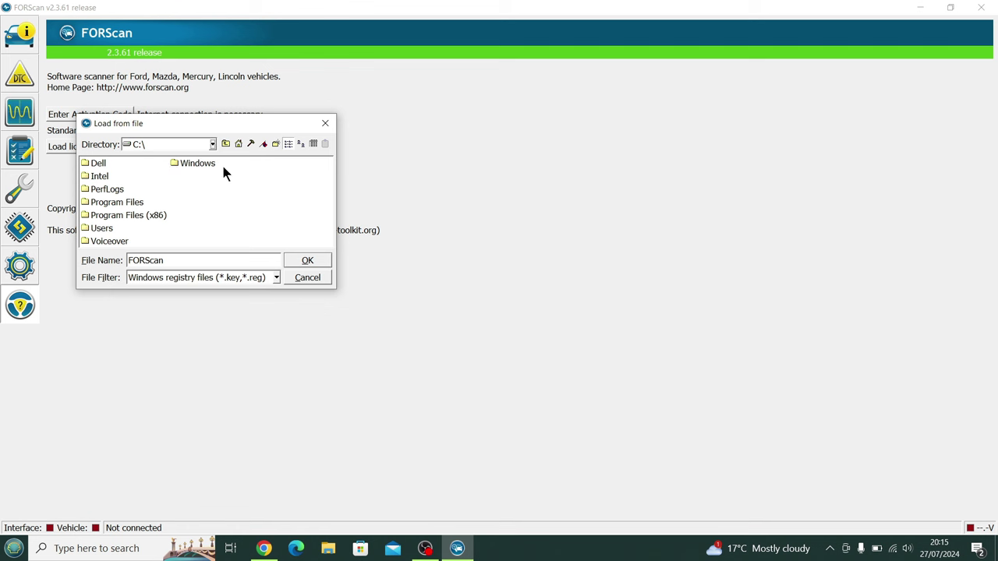
pyautogui.click(239, 145)
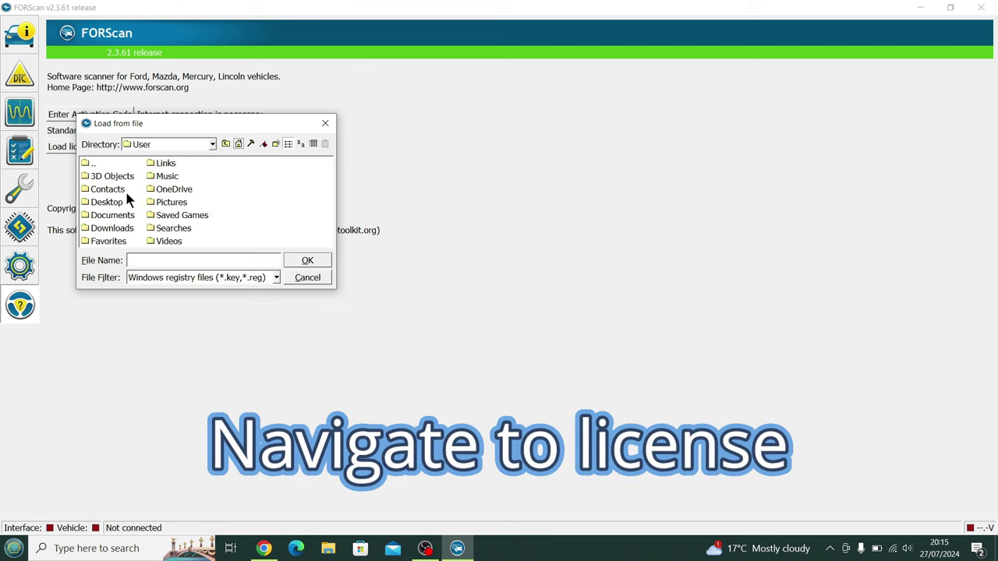
pyautogui.click(109, 203)
pyautogui.doubleClick(109, 203)
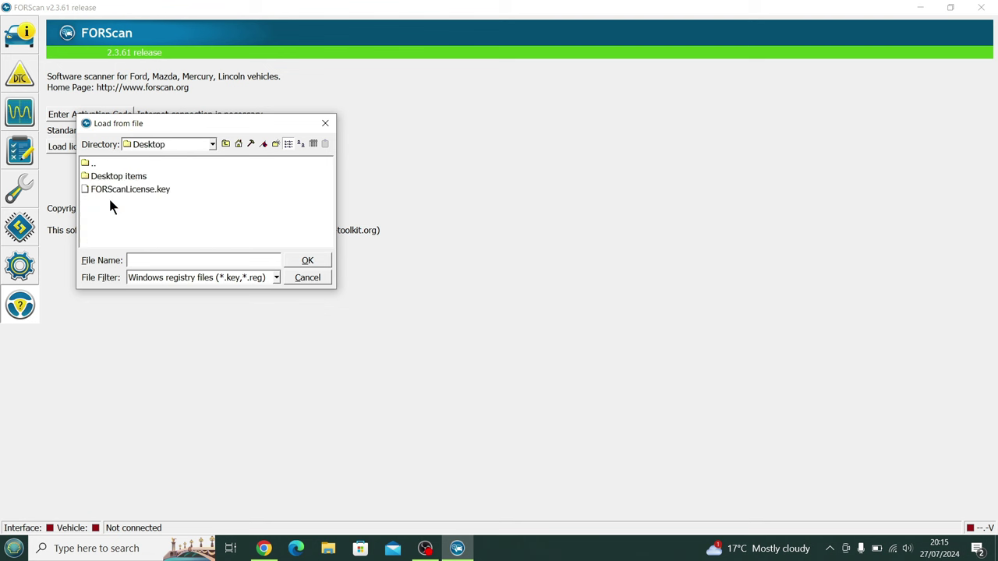
pyautogui.click(126, 189)
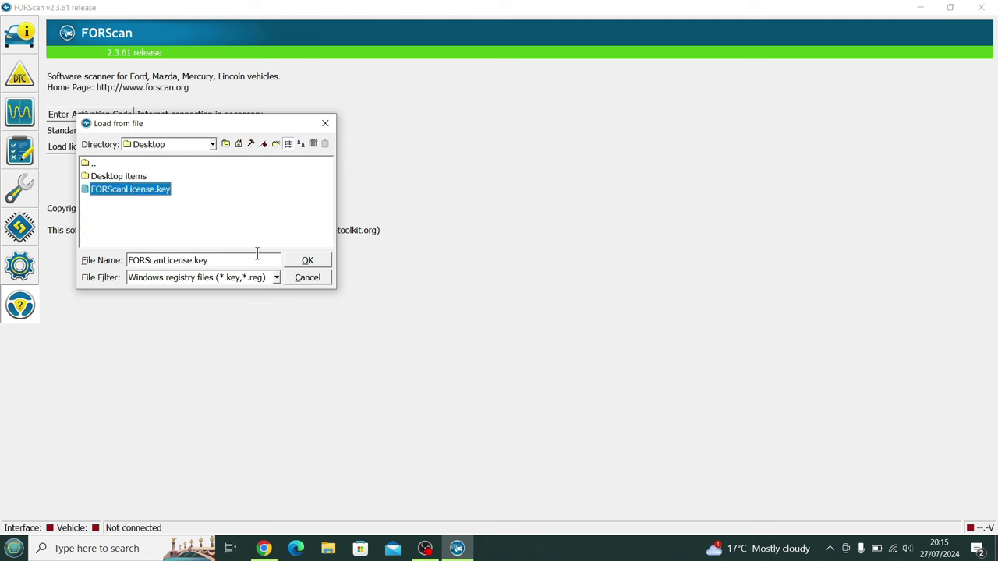
pyautogui.click(307, 262)
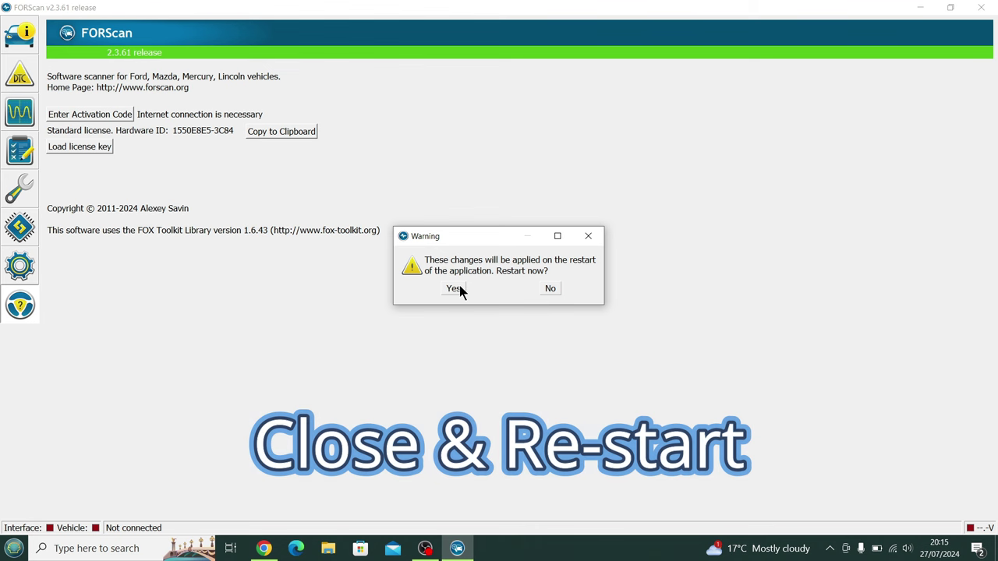
pyautogui.click(459, 287)
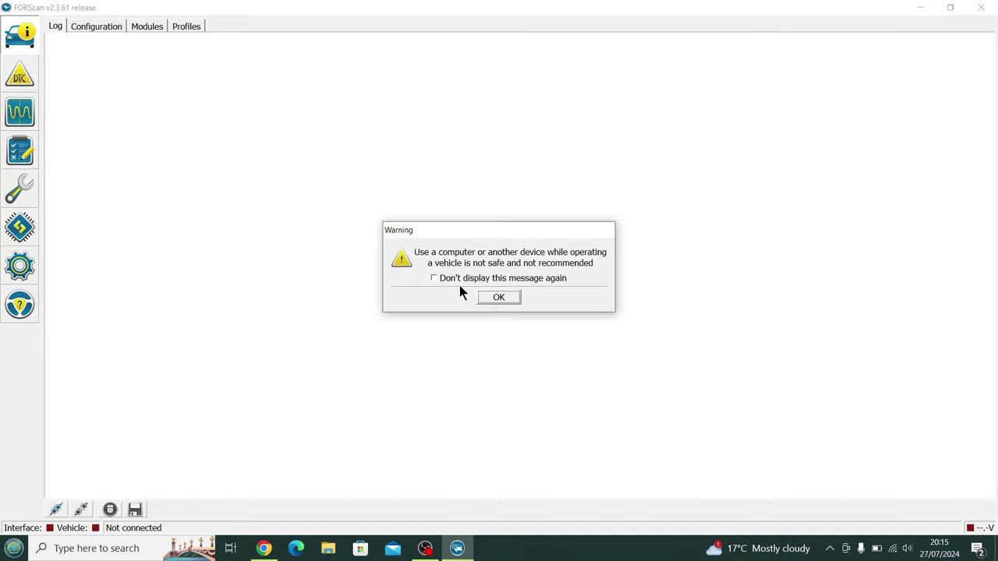
# - Dismiss the driving safety warning, check the license status on FORScan's About page and close the program
pyautogui.click(498, 299)
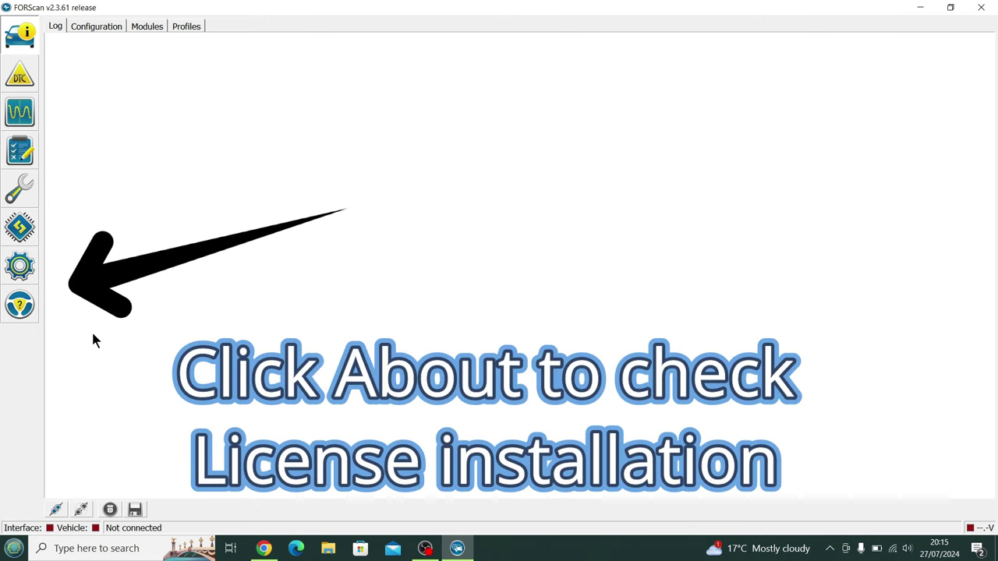
pyautogui.click(22, 308)
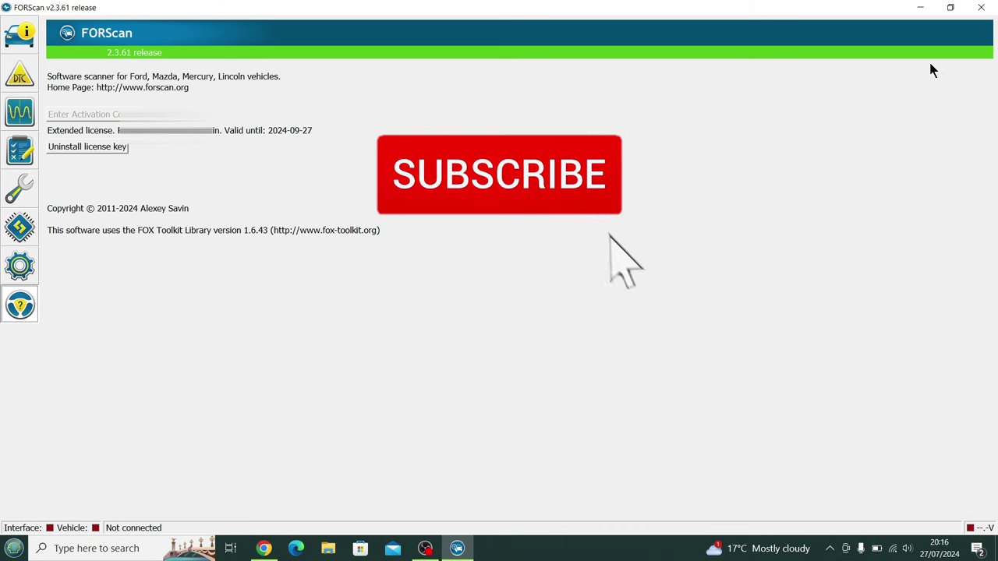
pyautogui.click(981, 8)
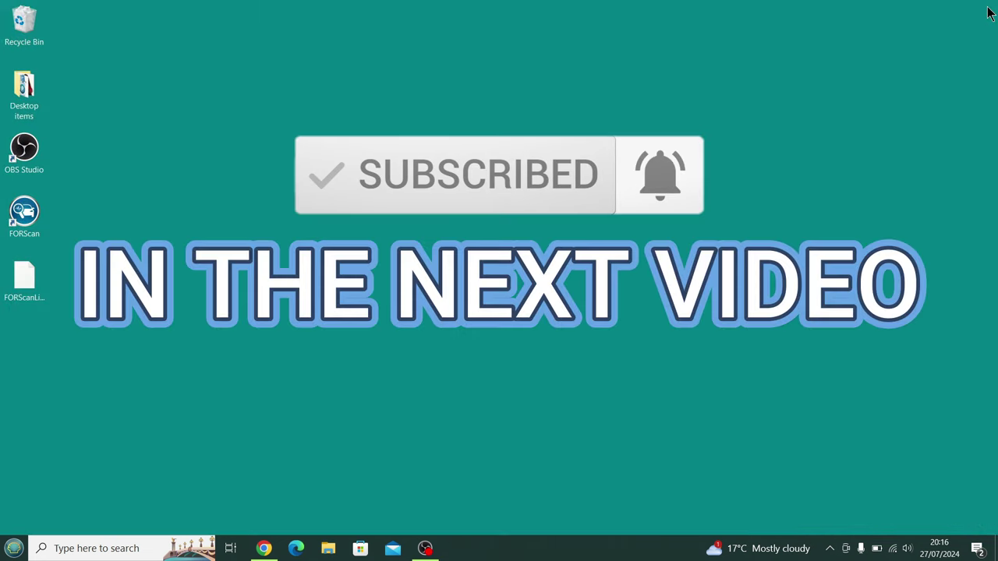